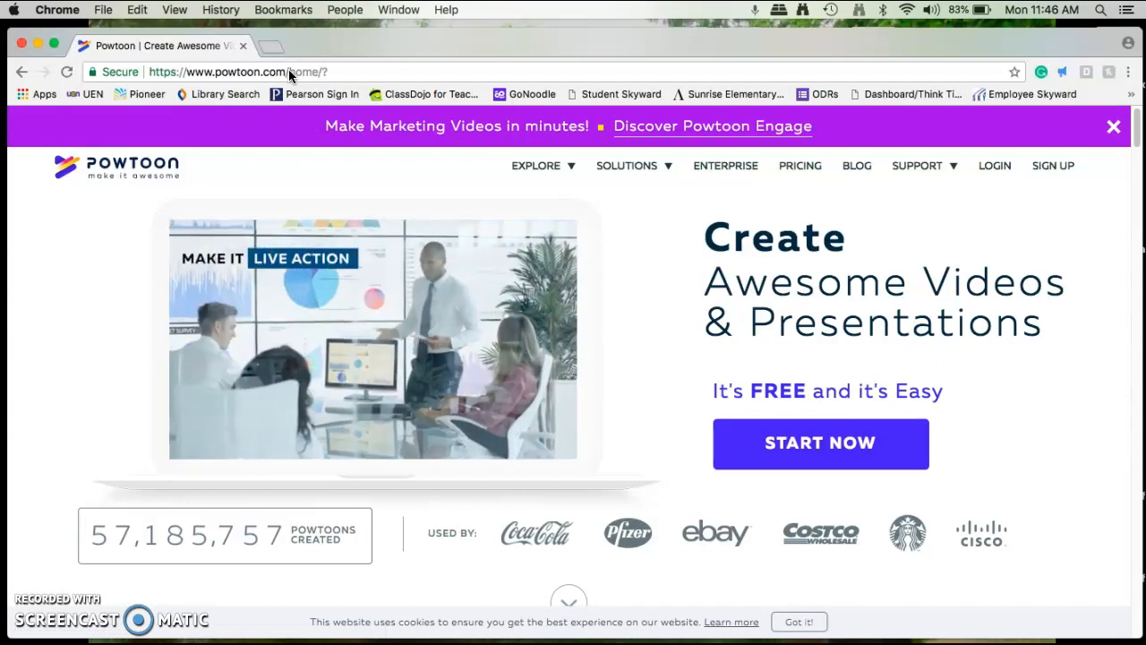
Log in to Powtoon and open the marketing video templates for the Other business category.
{"action": "left_click", "coordinate": [994, 166]}
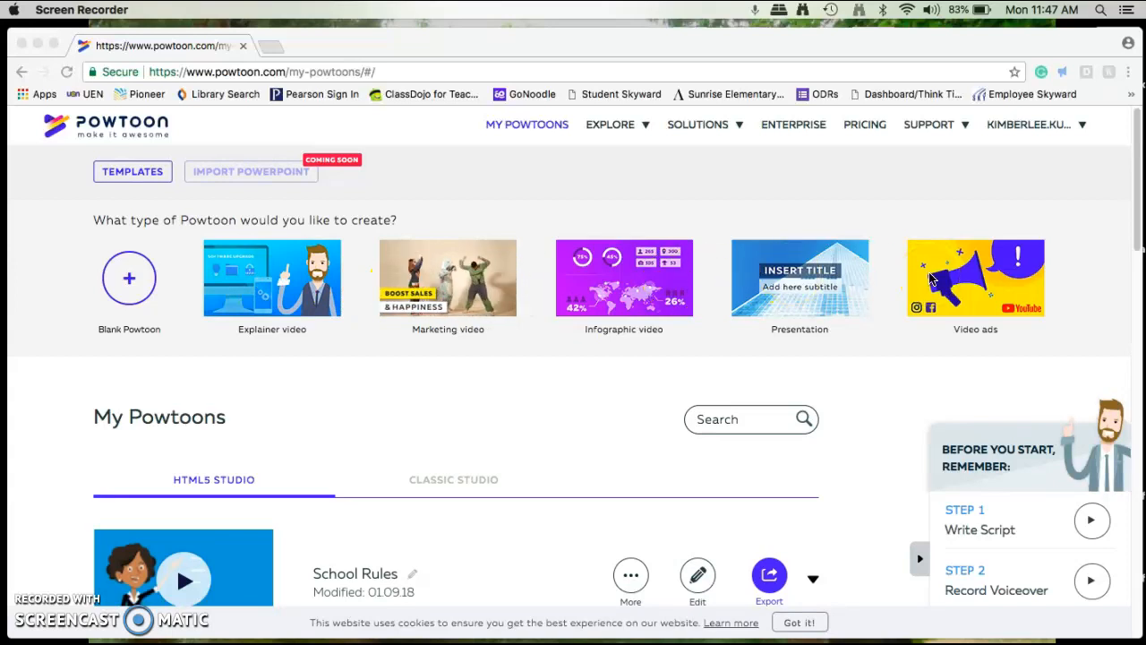
{"action": "left_click", "coordinate": [148, 175]}
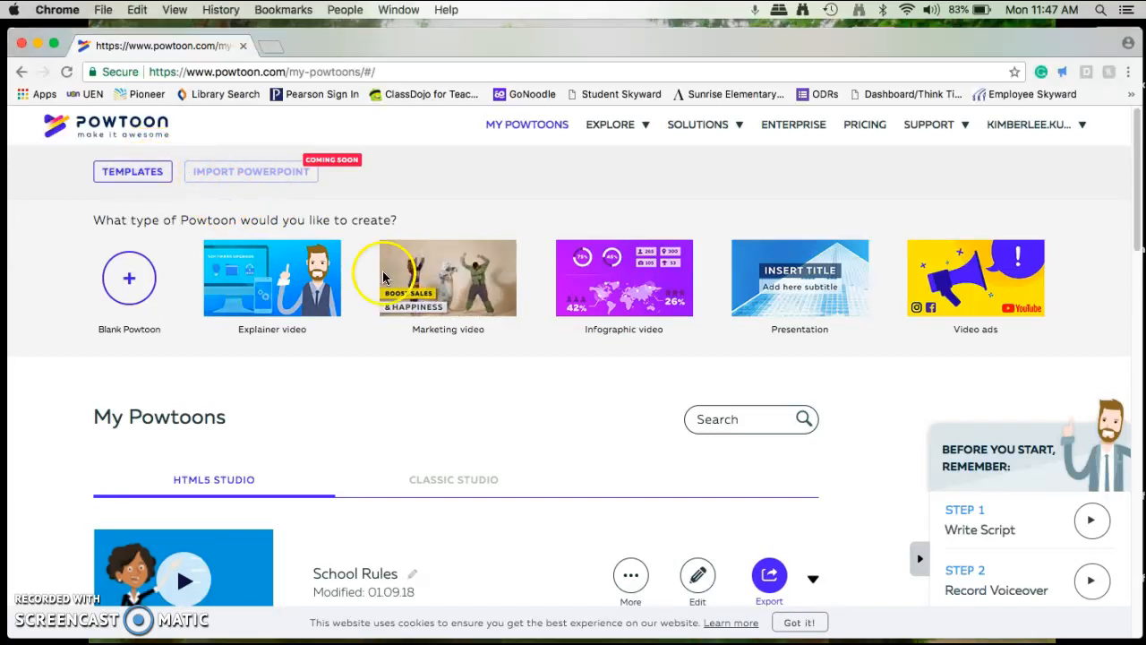
{"action": "left_click", "coordinate": [475, 278]}
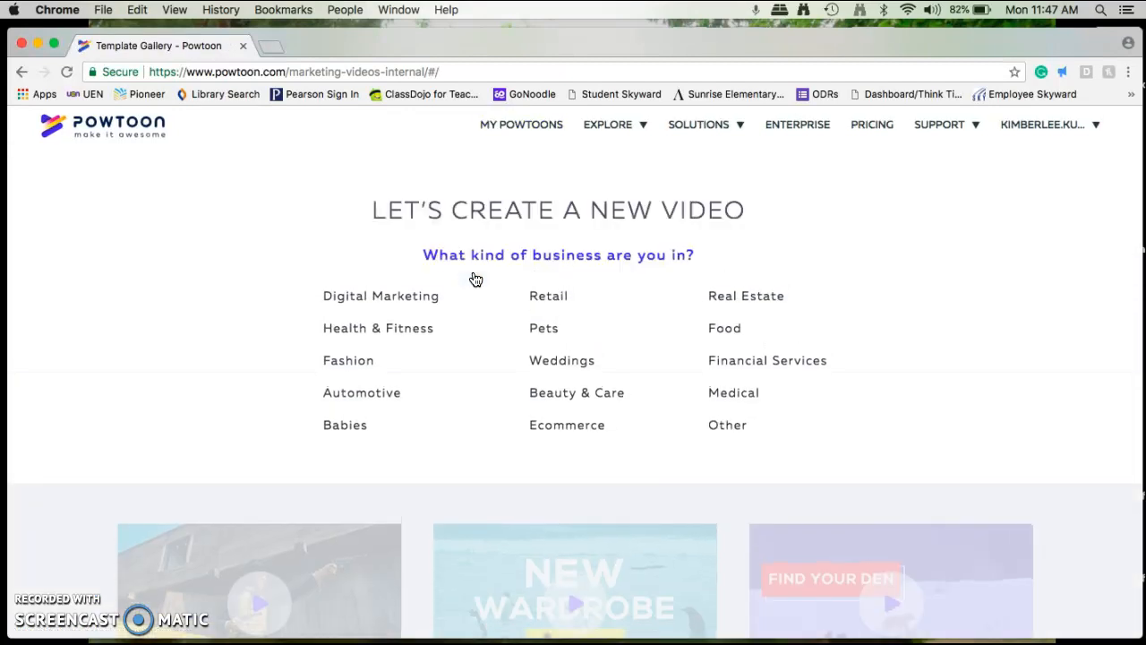
{"action": "left_click", "coordinate": [727, 423]}
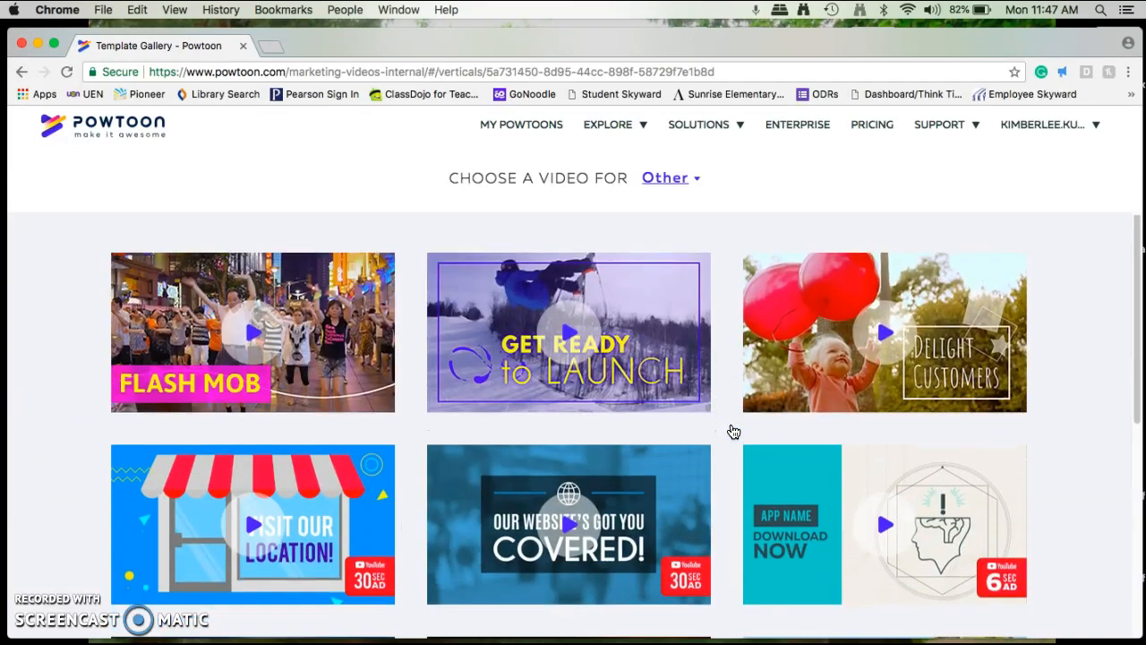
Preview the Delight Customers balloon template at a lower volume and get that video for editing.
{"action": "left_click", "coordinate": [872, 337]}
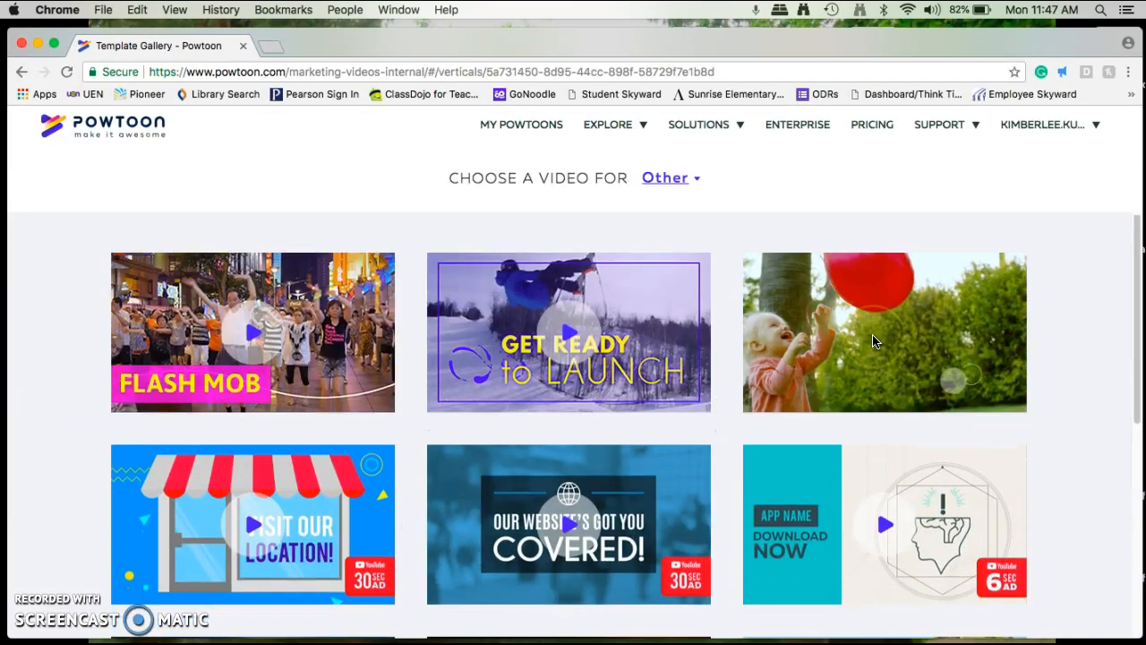
{"action": "left_click", "coordinate": [873, 341]}
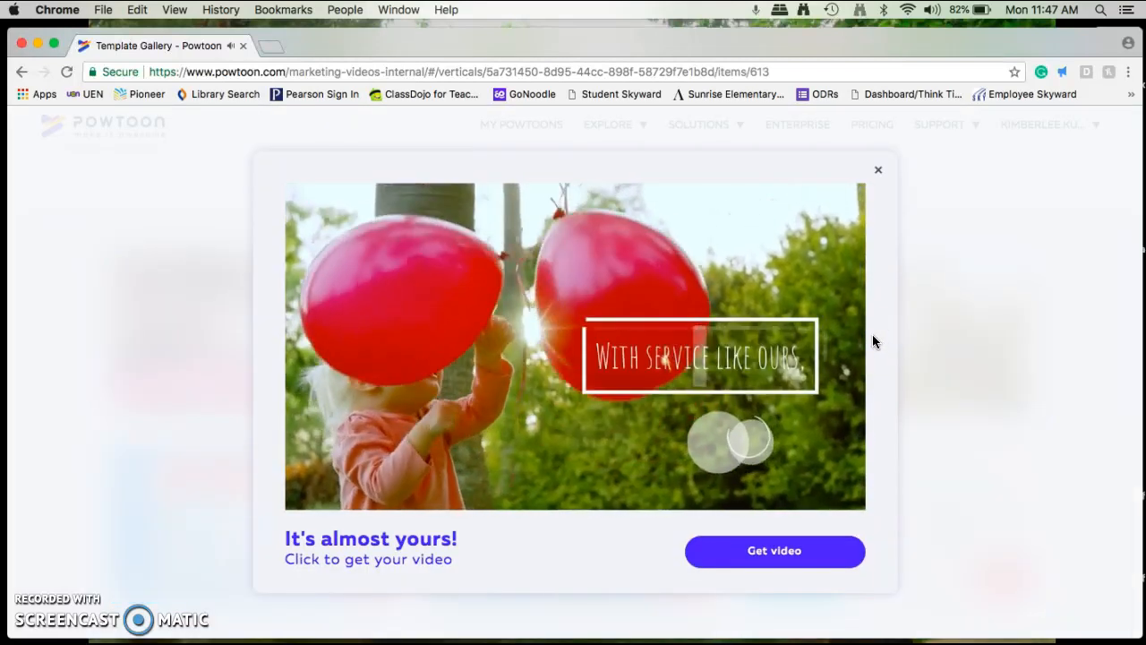
{"action": "key", "text": "F11"}
{"action": "key", "text": "F11"}
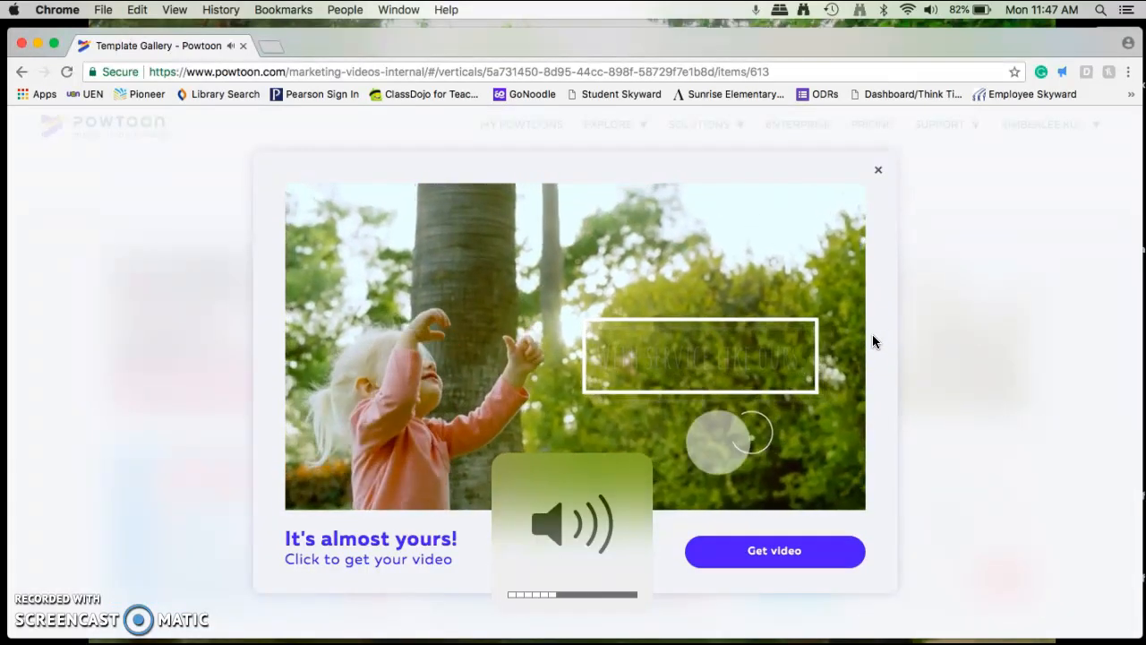
{"action": "mouse_move", "coordinate": [560, 327]}
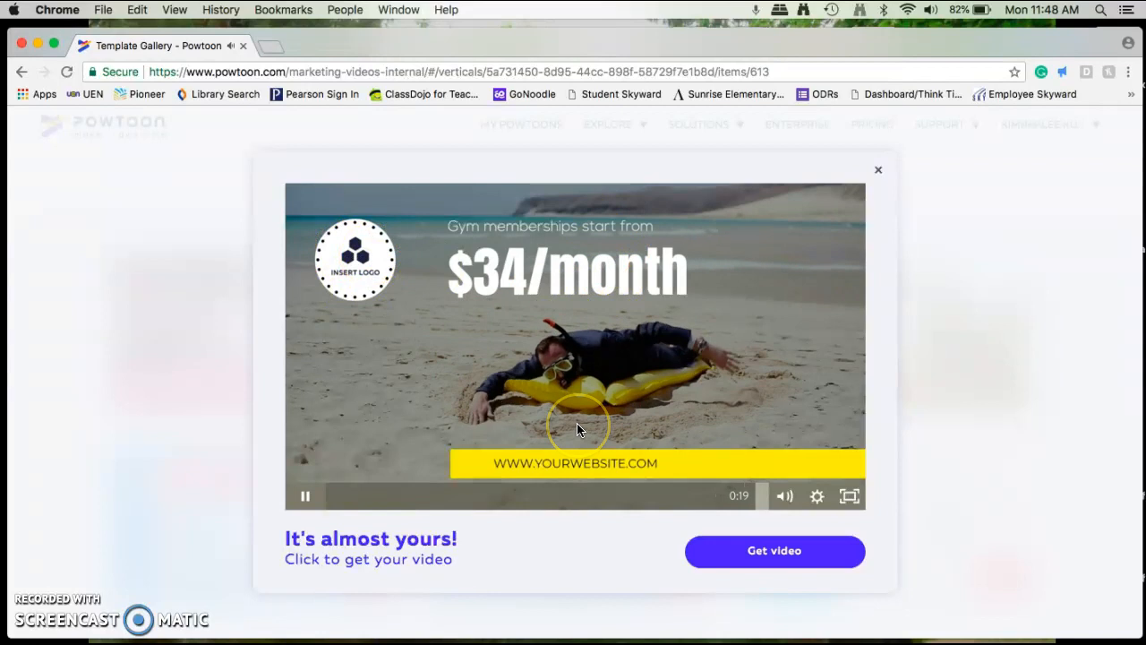
{"action": "left_click", "coordinate": [697, 474]}
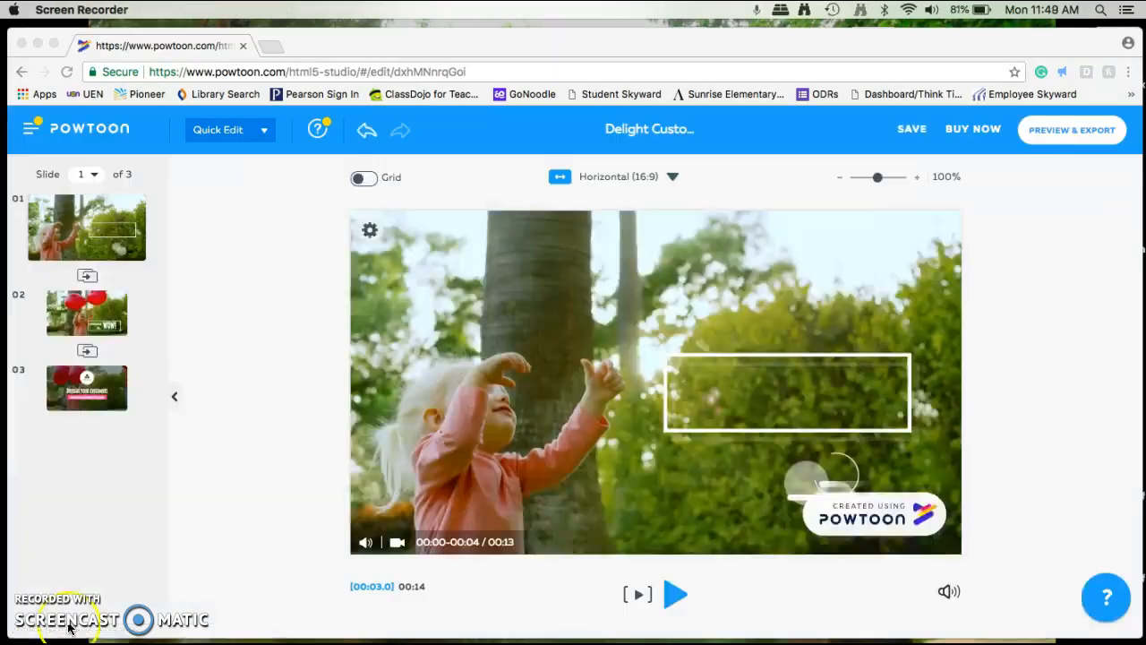
Look through the three slides of the Delight Customers video and return to slide 1.
{"action": "left_click", "coordinate": [105, 235]}
{"action": "left_click", "coordinate": [92, 310]}
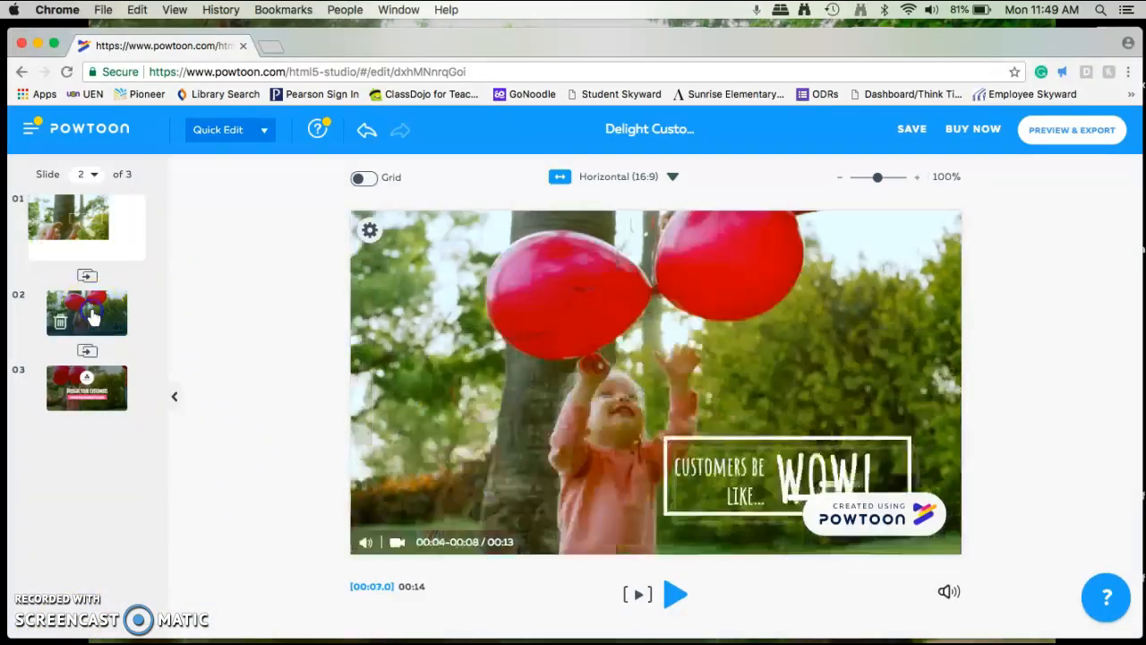
{"action": "left_click", "coordinate": [99, 383]}
{"action": "left_click", "coordinate": [93, 294]}
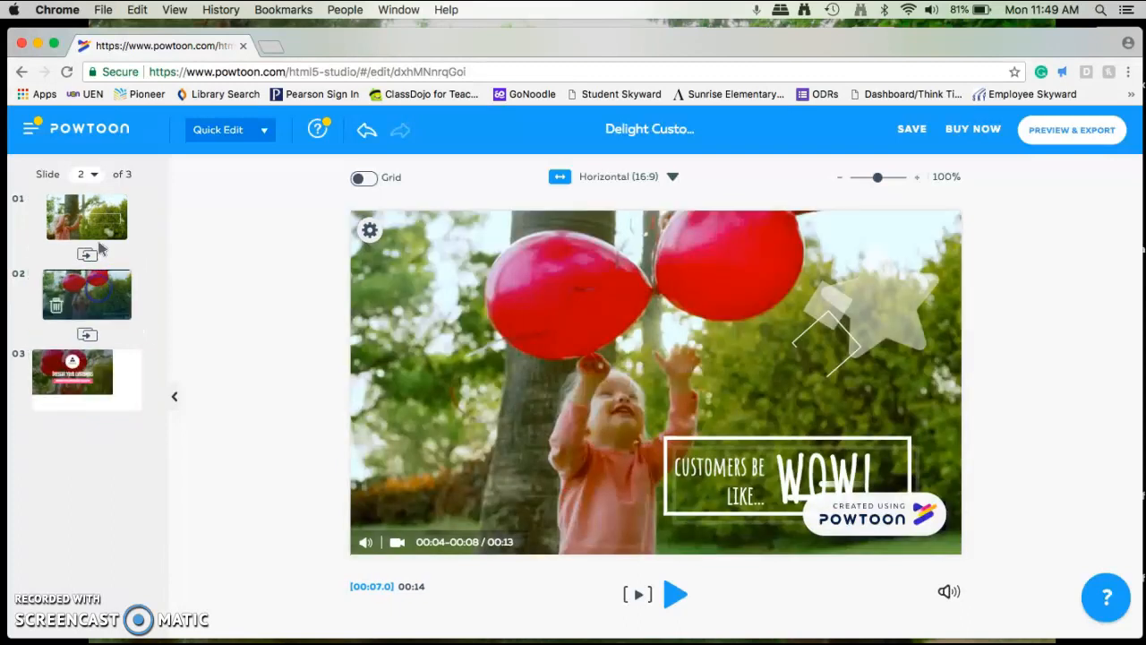
{"action": "left_click", "coordinate": [90, 224]}
{"action": "left_click", "coordinate": [222, 134]}
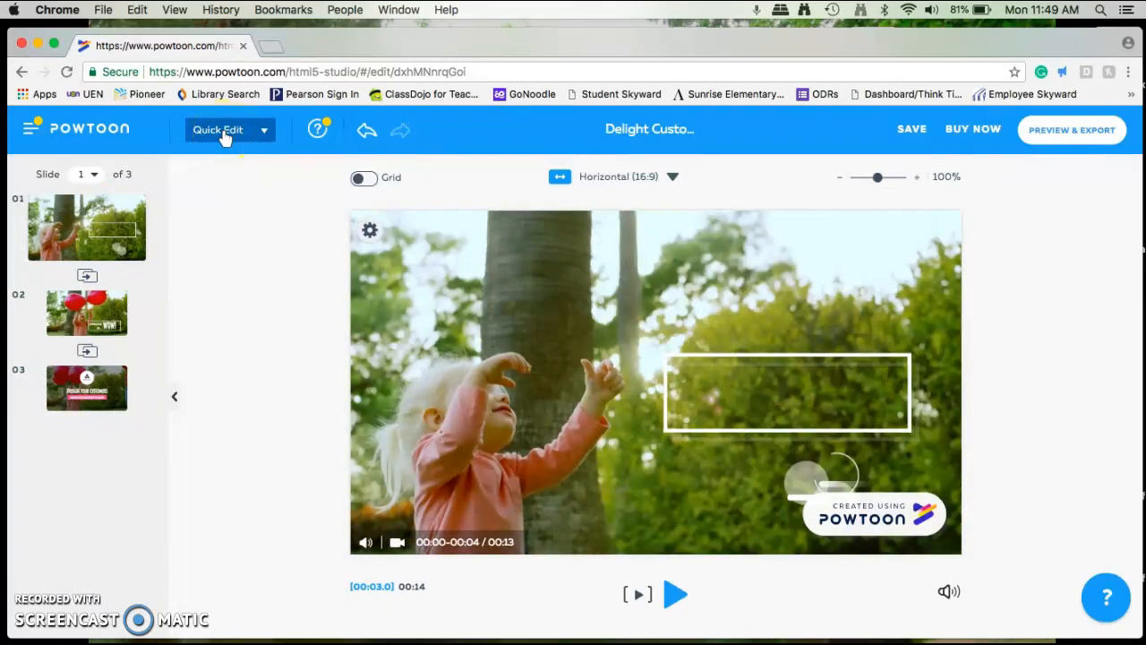
On slide 2, replace the text "Customers be like..." with "Pronouns".
{"action": "left_click", "coordinate": [107, 315]}
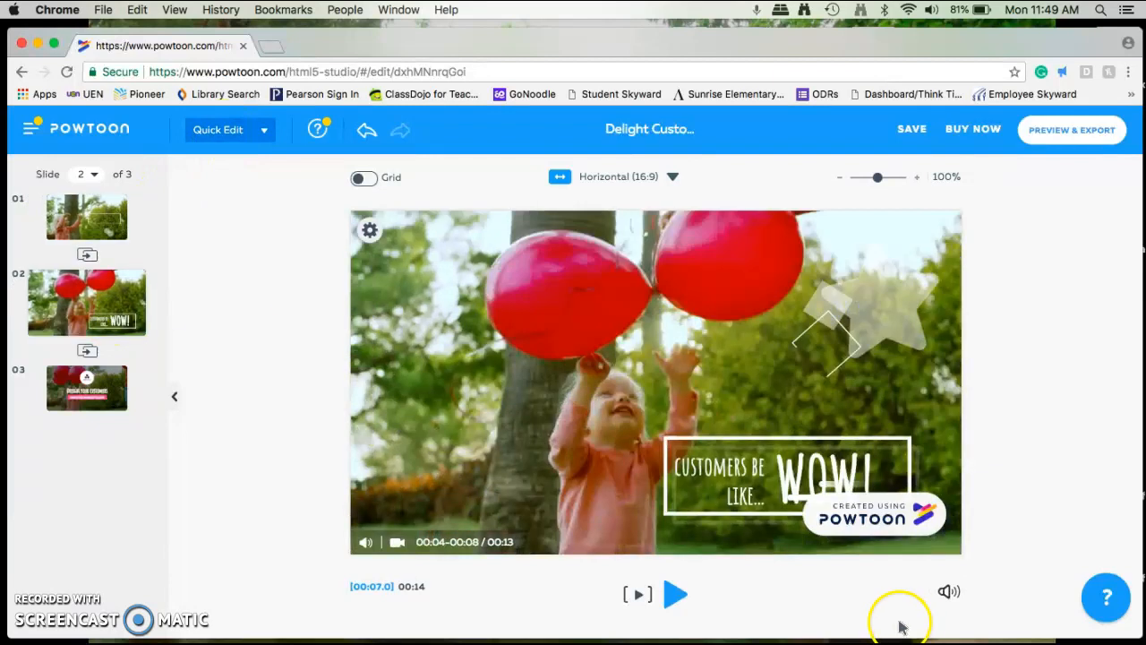
{"action": "left_click", "coordinate": [739, 460]}
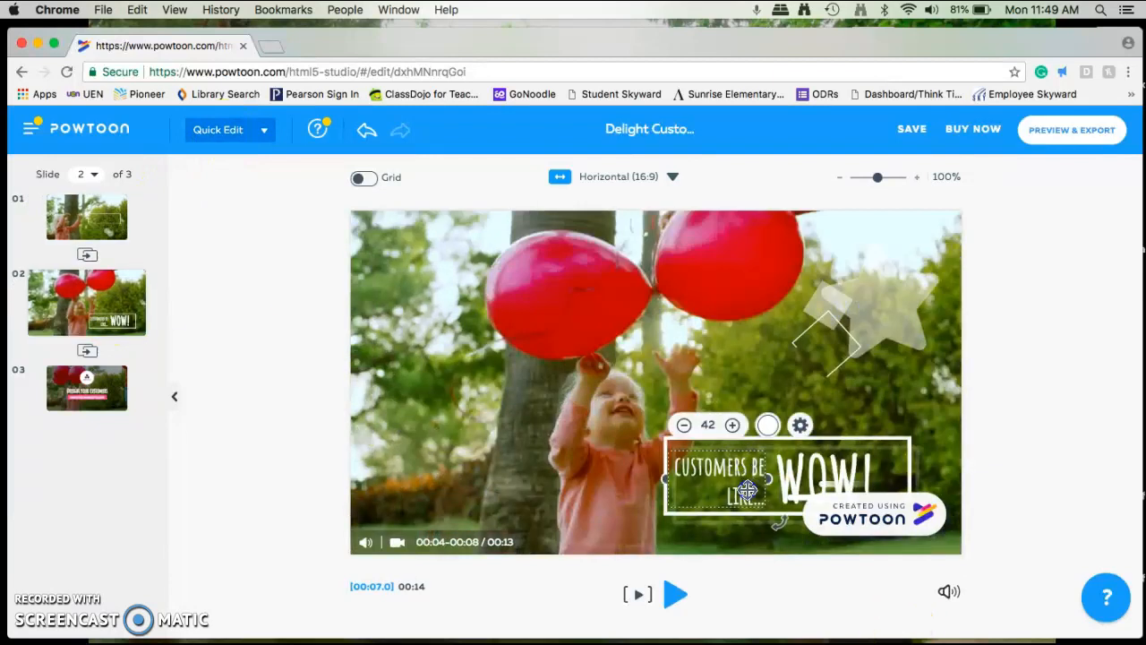
{"action": "double_click", "coordinate": [746, 490]}
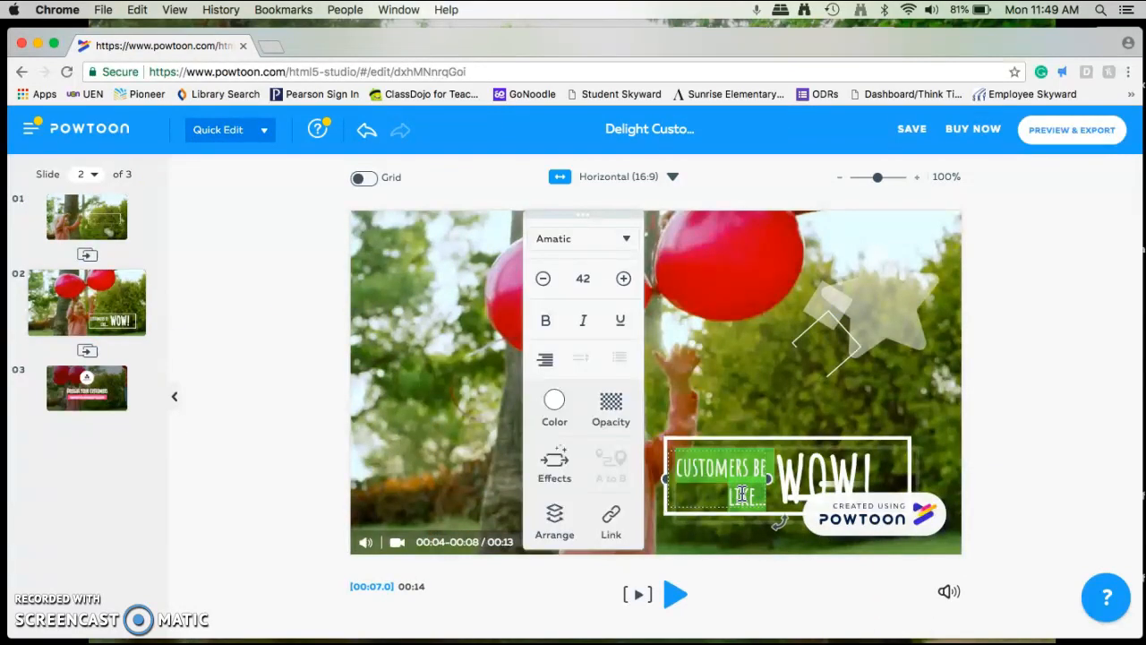
{"action": "key", "text": "BackSpace"}
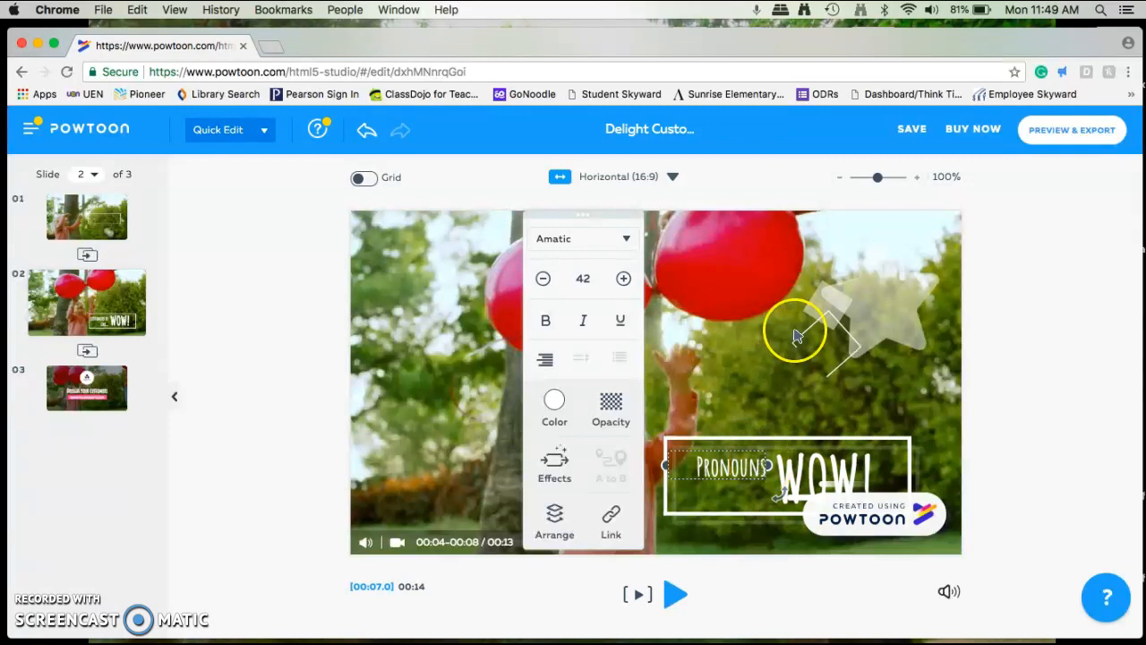
{"action": "left_click", "coordinate": [859, 323]}
{"action": "left_click", "coordinate": [843, 457]}
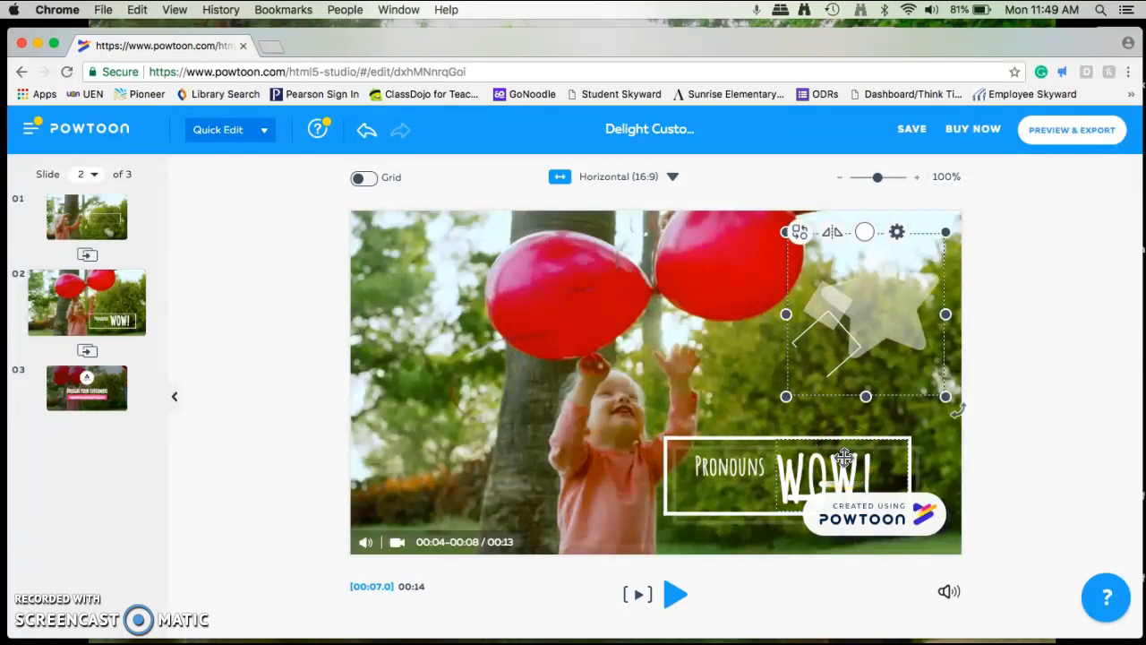
Switch from Quick Edit to Full Studio mode and check the grouped timeline objects on slide 1.
{"action": "left_click", "coordinate": [238, 128]}
{"action": "left_click", "coordinate": [253, 230]}
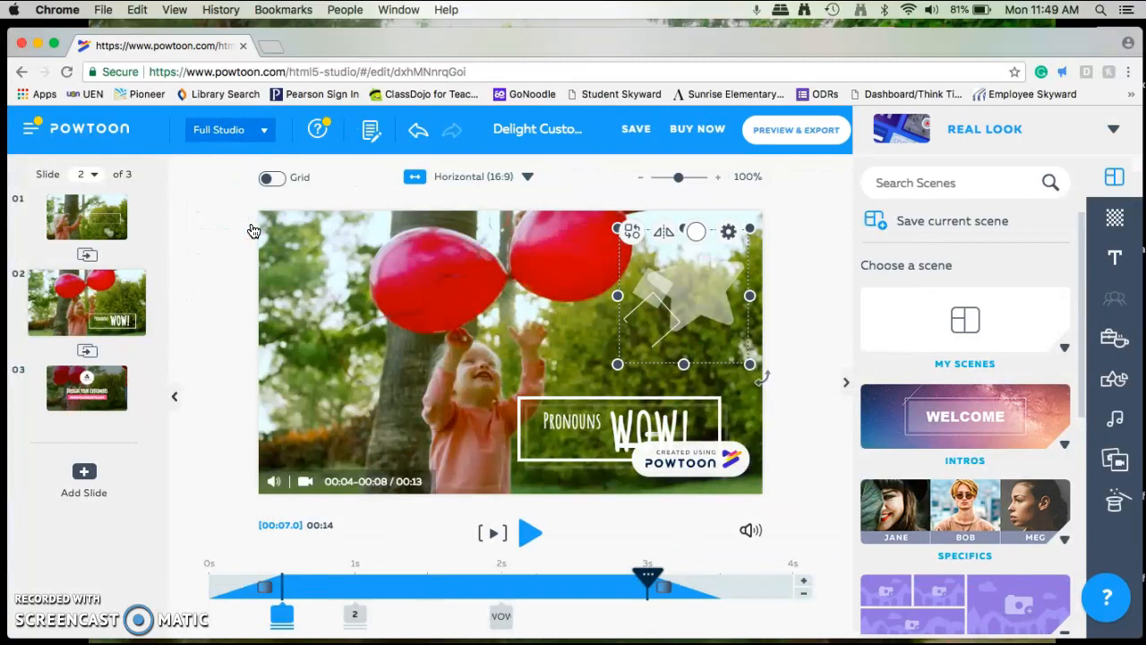
{"action": "left_click", "coordinate": [93, 222]}
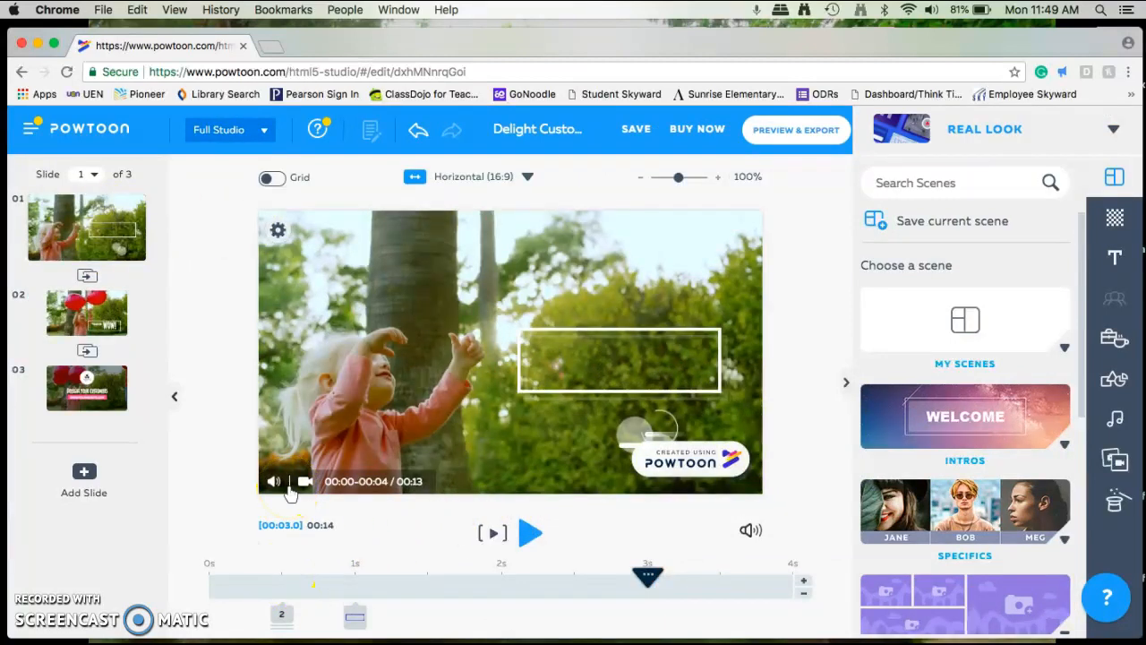
{"action": "left_click", "coordinate": [281, 617]}
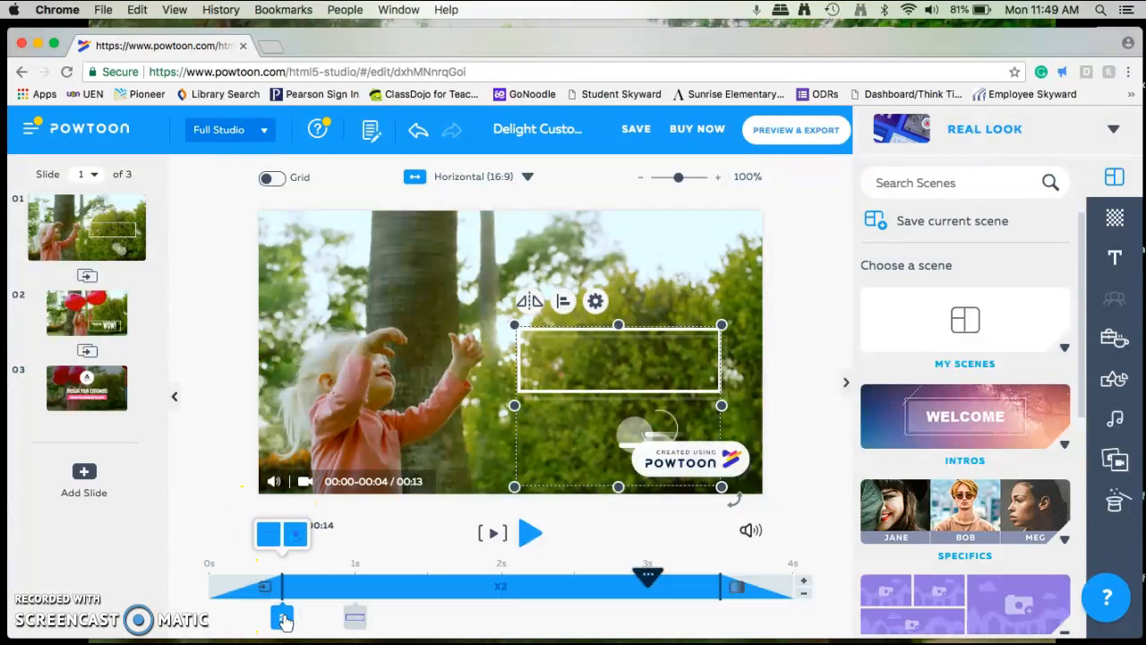
{"action": "left_click", "coordinate": [189, 507]}
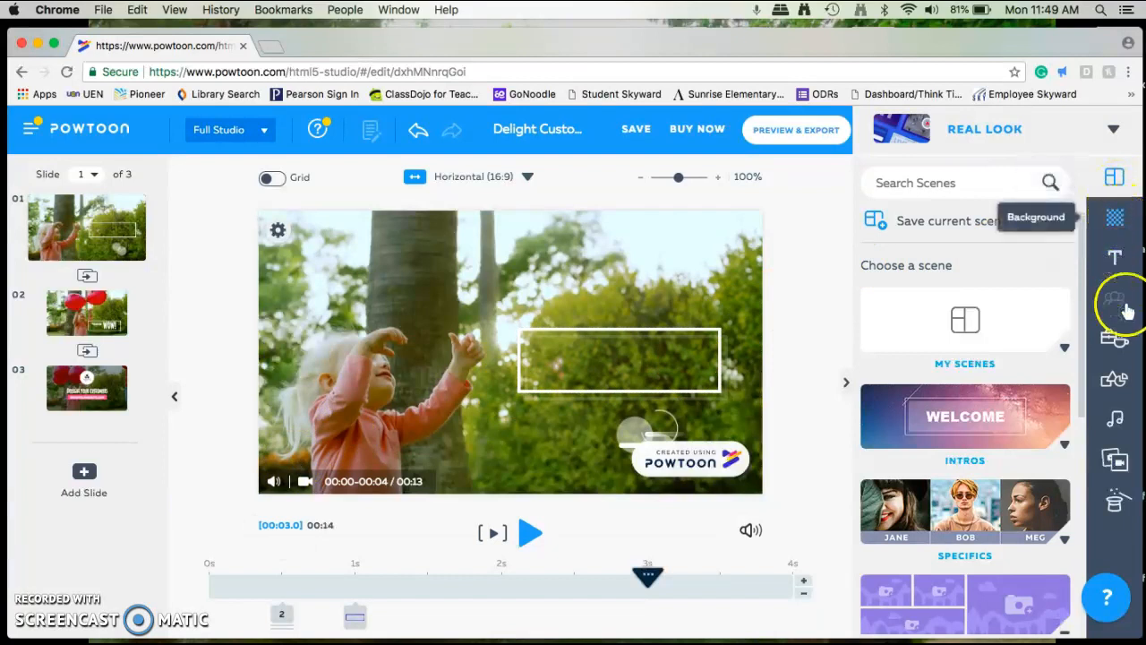
Examine the background library, the My Media images and the sources for adding media.
{"action": "left_click", "coordinate": [1113, 222]}
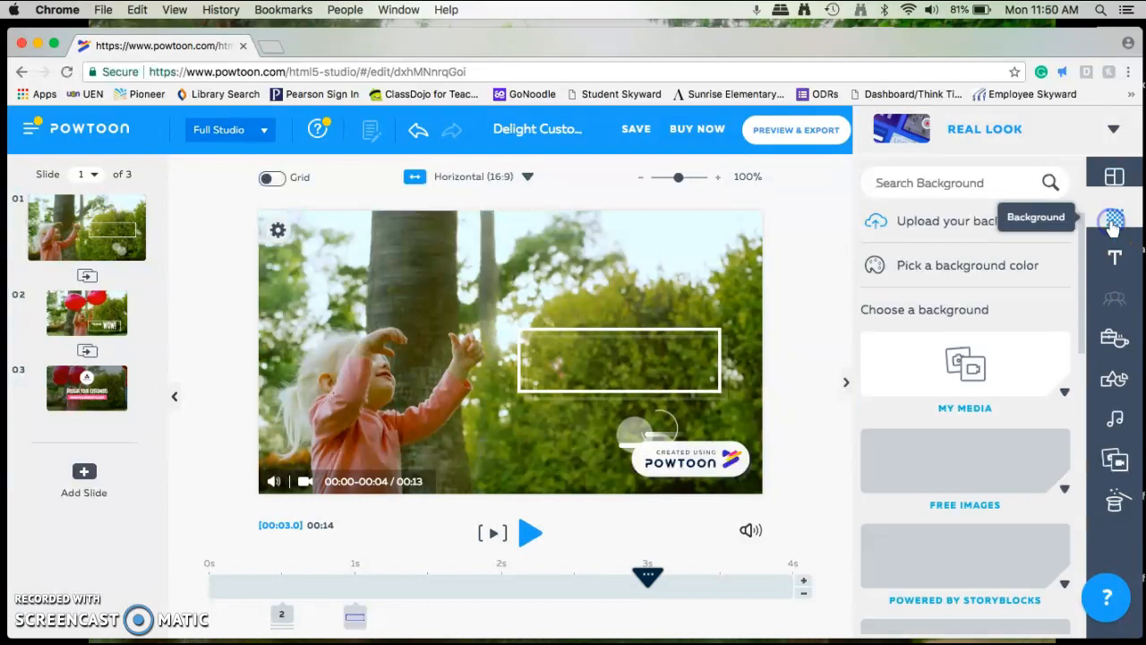
{"action": "scroll", "coordinate": [957, 376], "scroll_direction": "down", "scroll_amount": 3}
{"action": "scroll", "coordinate": [948, 383], "scroll_direction": "up", "scroll_amount": 3}
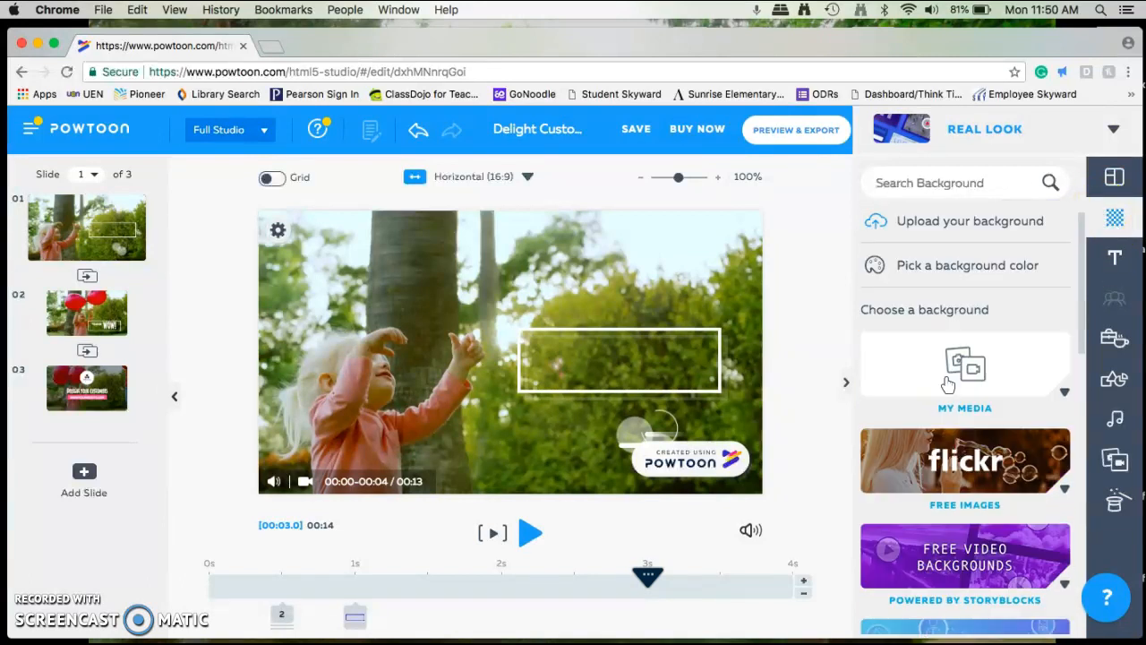
{"action": "left_click", "coordinate": [978, 370]}
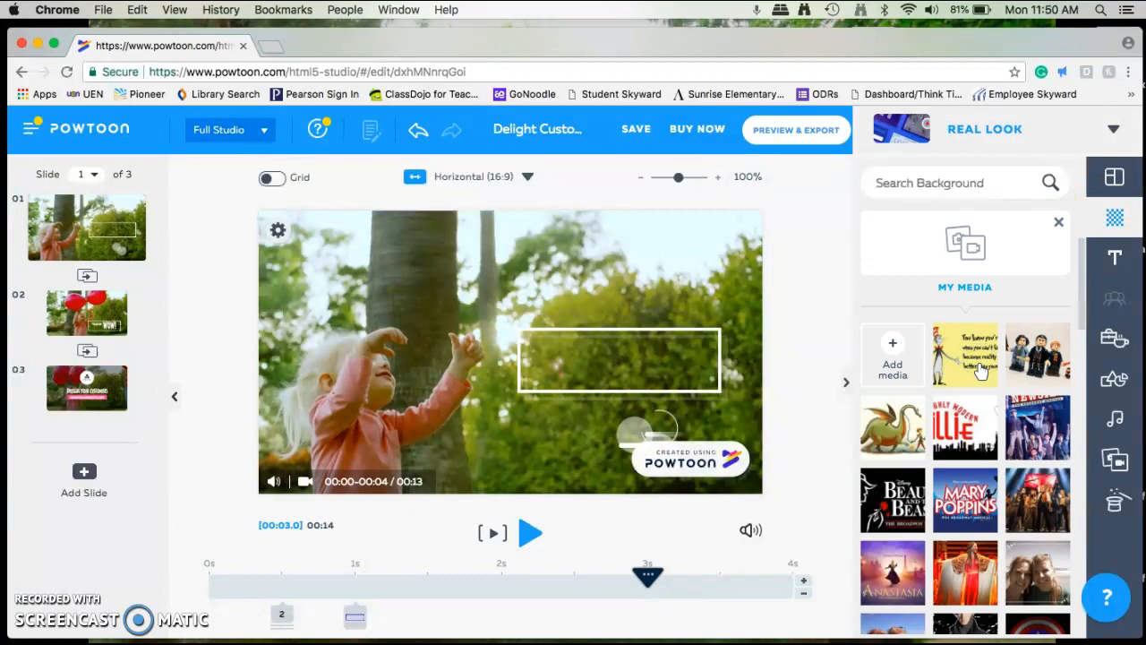
{"action": "left_click", "coordinate": [965, 240]}
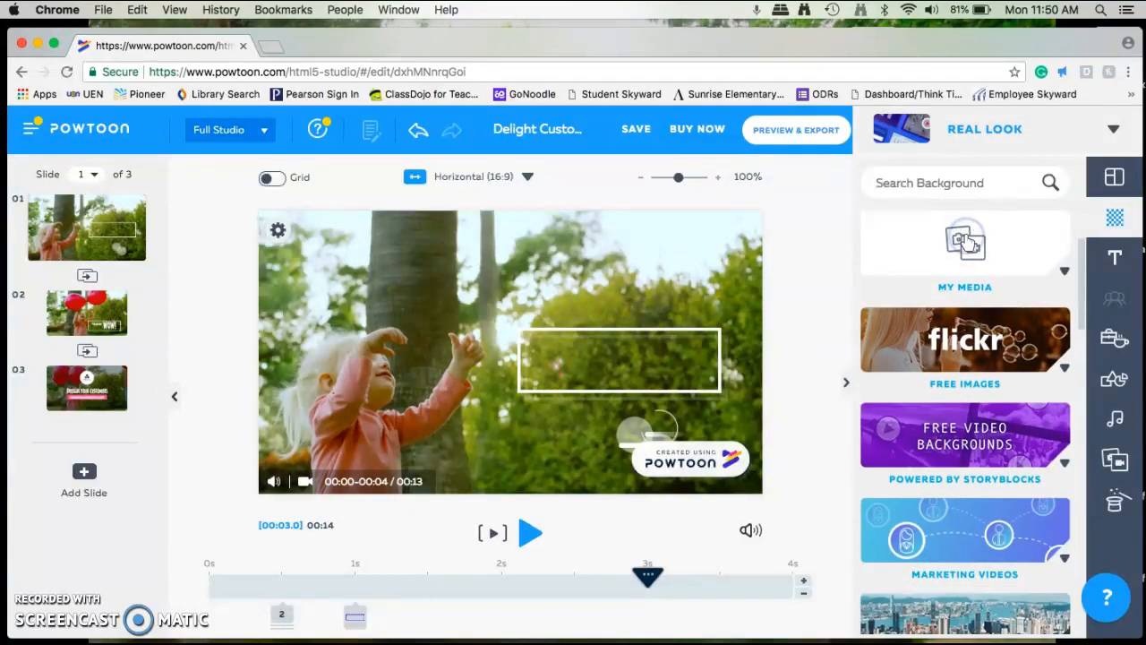
{"action": "left_click", "coordinate": [882, 349]}
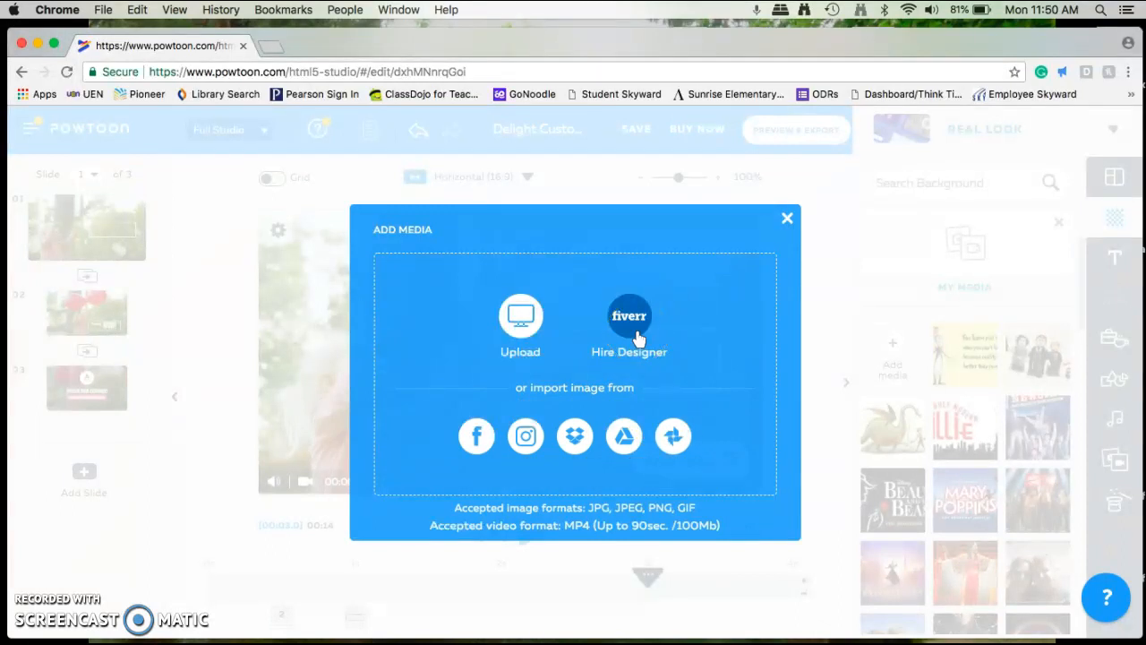
{"action": "left_click", "coordinate": [783, 222]}
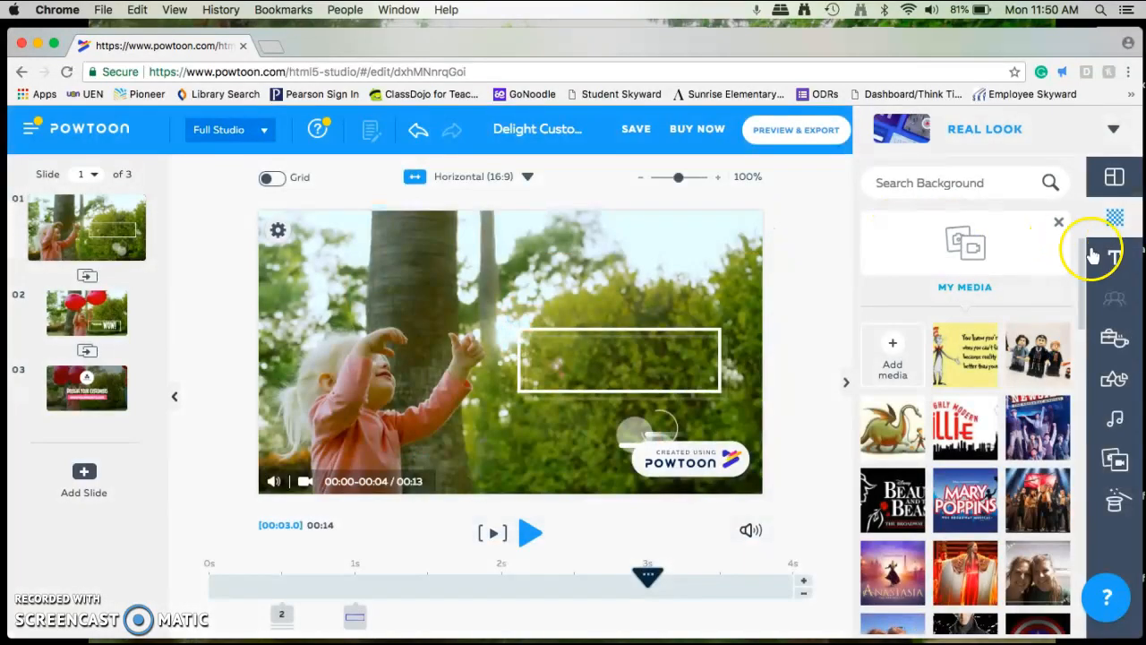
Add a title text to slide 1 and place it inside the white rectangular frame.
{"action": "left_click", "coordinate": [1110, 262]}
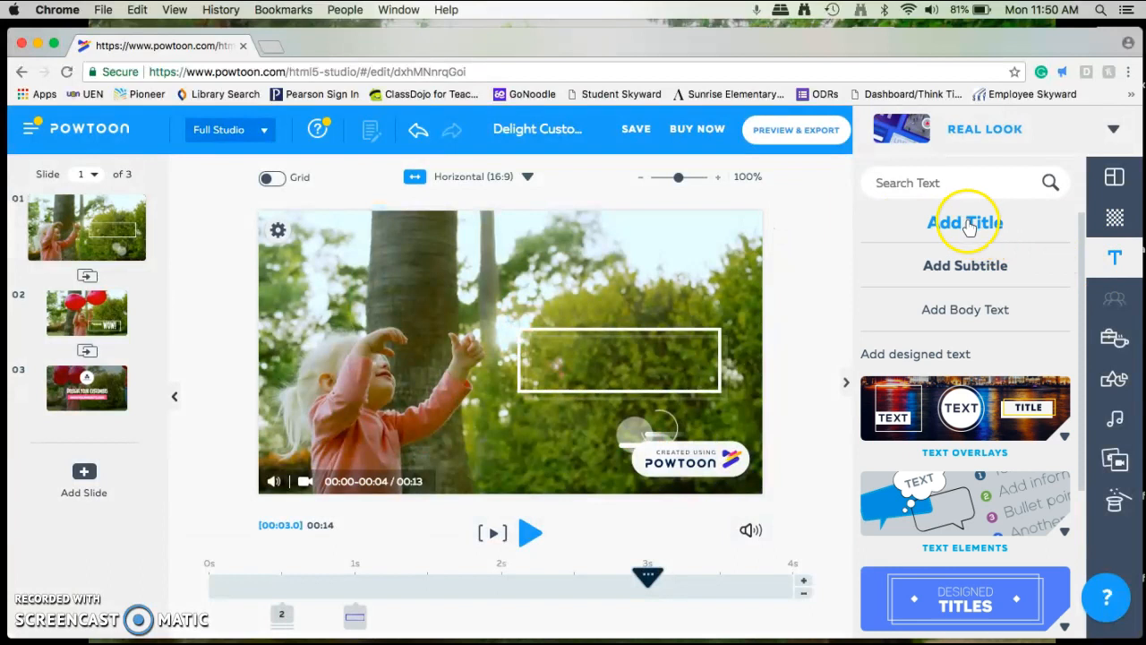
{"action": "scroll", "coordinate": [974, 474], "scroll_direction": "down", "scroll_amount": 3}
{"action": "scroll", "coordinate": [973, 475], "scroll_direction": "up", "scroll_amount": 3}
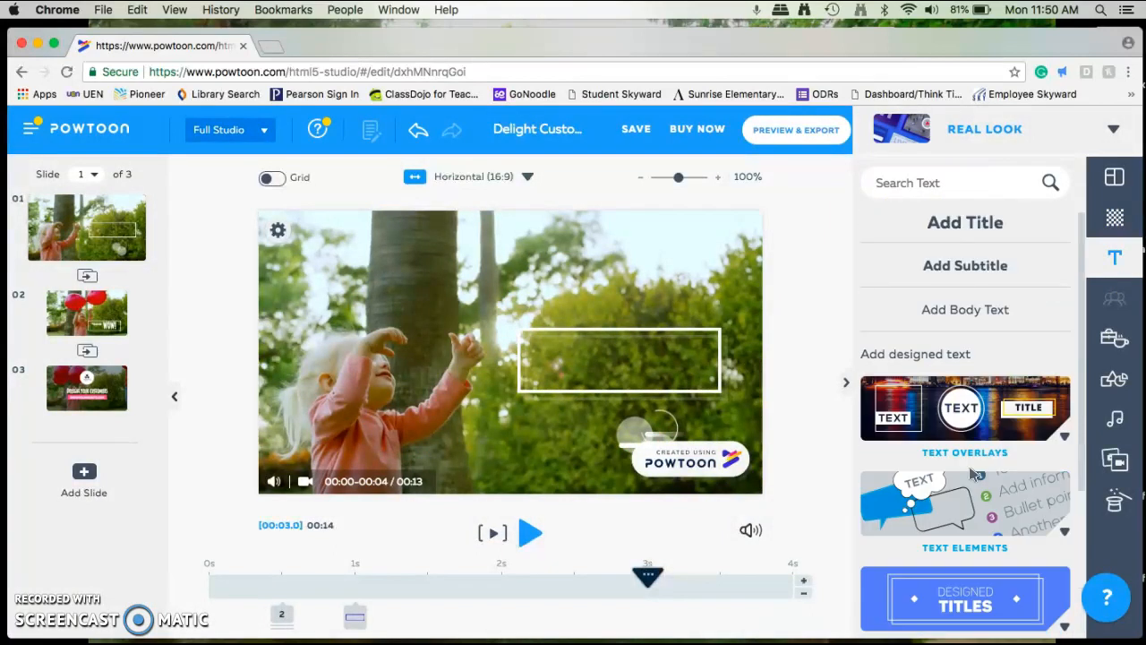
{"action": "left_click", "coordinate": [949, 223]}
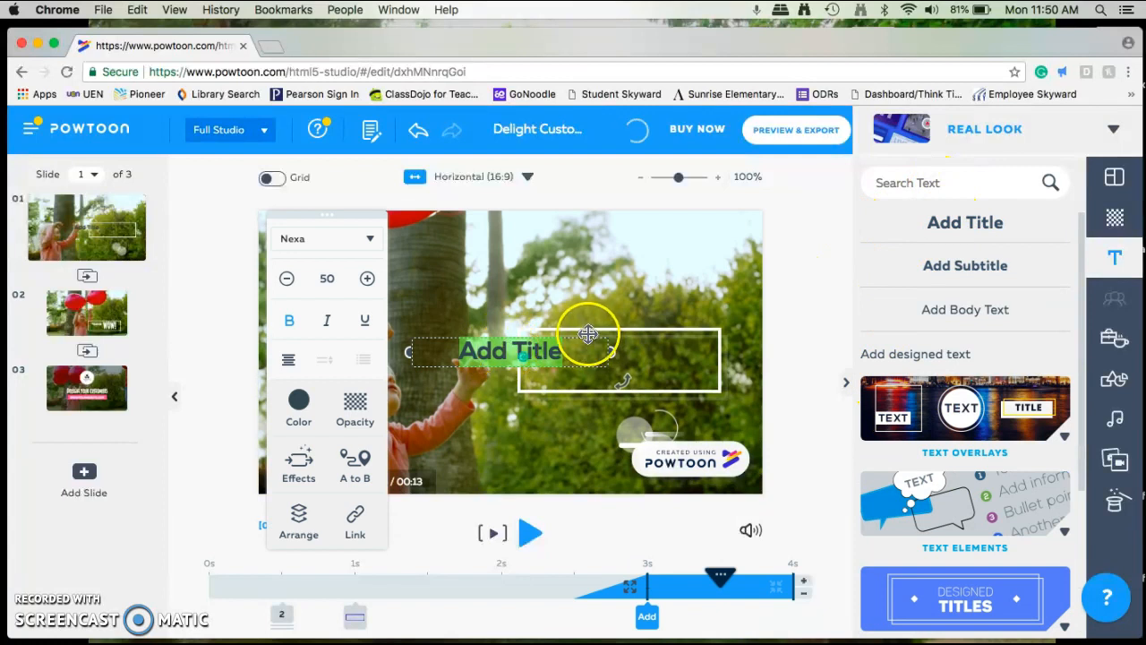
{"action": "left_click_drag", "start_coordinate": [587, 334], "coordinate": [650, 353]}
Set the color of the slide 1 title text to white.
{"action": "double_click", "coordinate": [650, 353]}
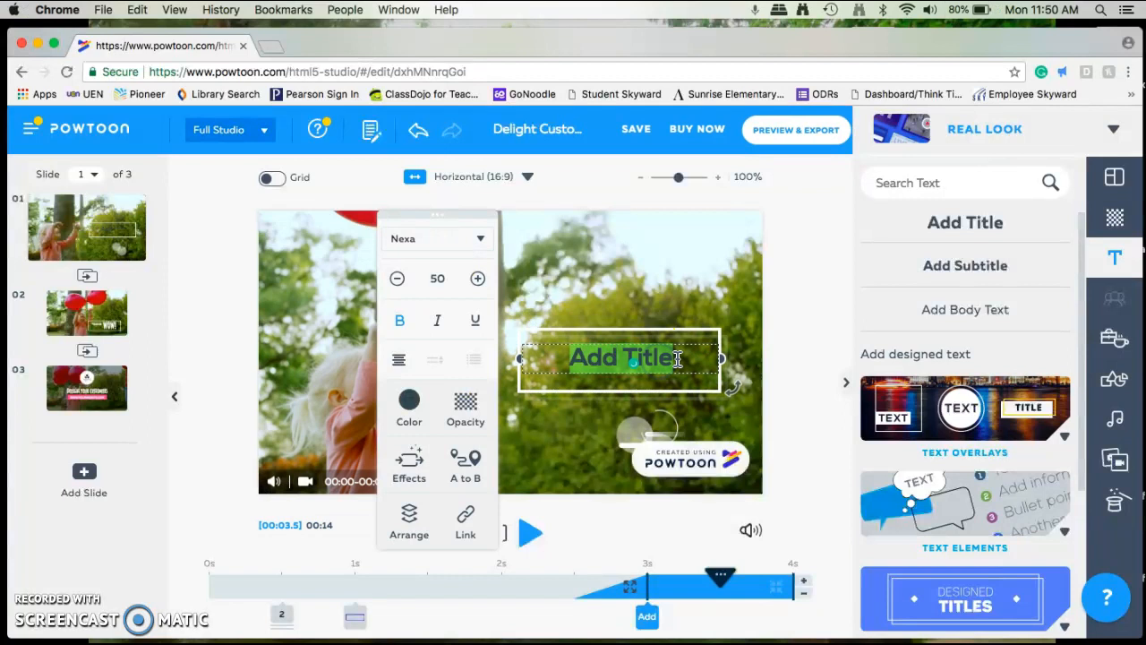
{"action": "left_click", "coordinate": [407, 402]}
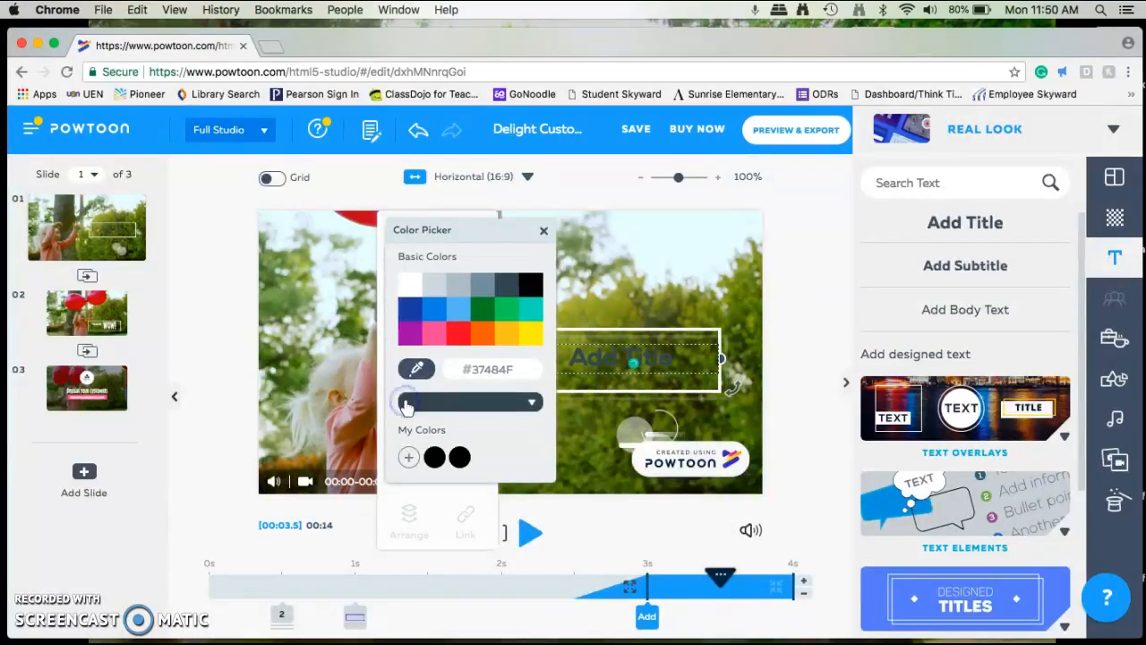
{"action": "left_click", "coordinate": [408, 284]}
{"action": "left_click", "coordinate": [543, 233]}
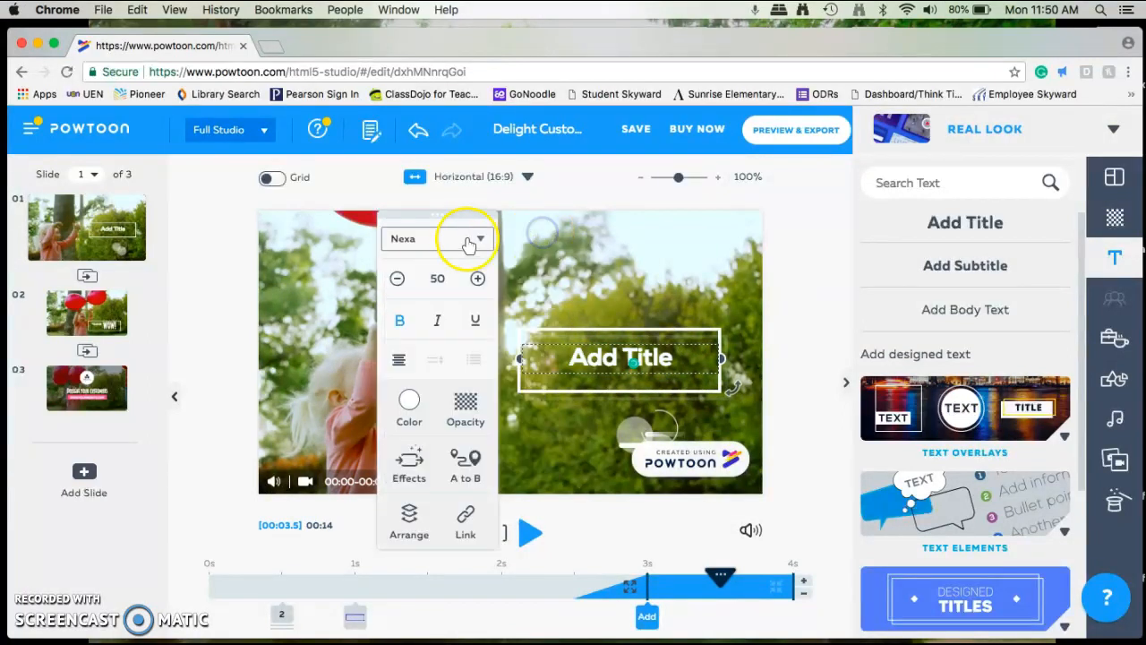
Change the title's font to the handwritten Shadows Into Light style.
{"action": "left_click", "coordinate": [469, 240]}
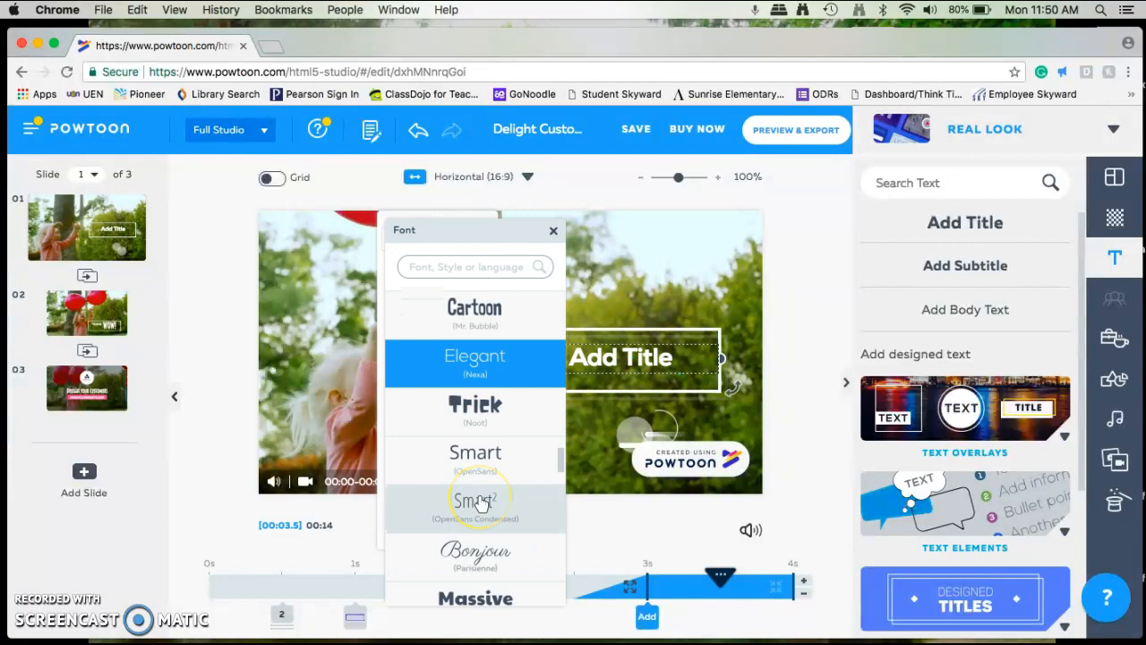
{"action": "scroll", "coordinate": [481, 504], "scroll_direction": "down", "scroll_amount": 10}
{"action": "scroll", "coordinate": [480, 504], "scroll_direction": "down", "scroll_amount": 4}
{"action": "left_click", "coordinate": [507, 442]}
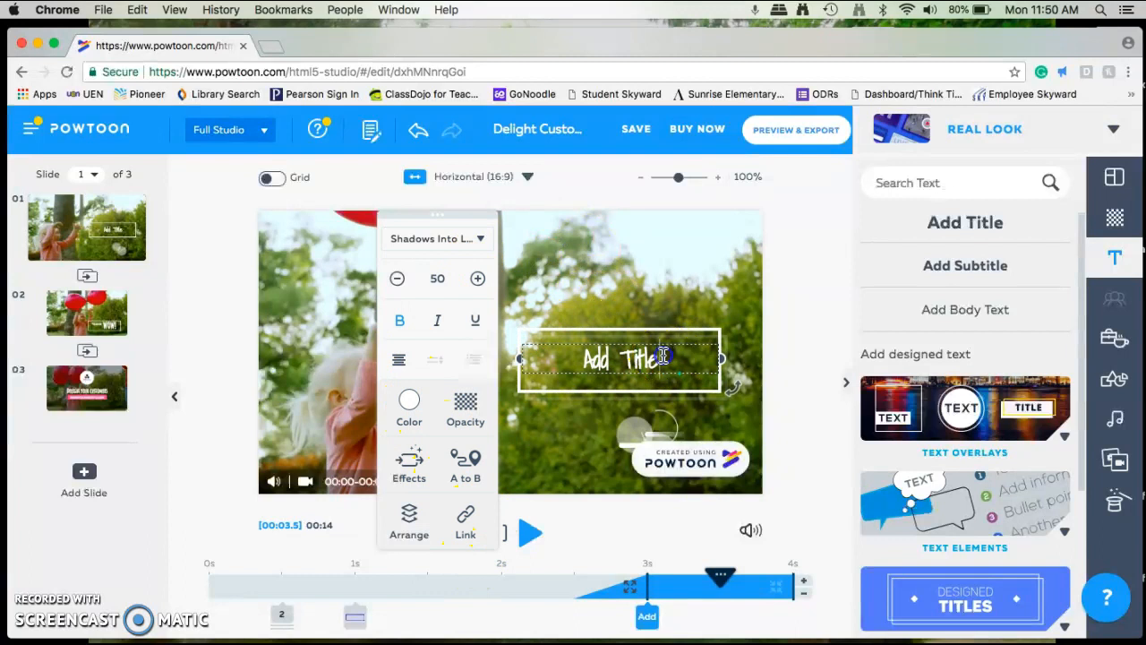
Replace the slide 1 title text with "Subjects and Predicates".
{"action": "left_click_drag", "start_coordinate": [651, 356], "coordinate": [544, 349]}
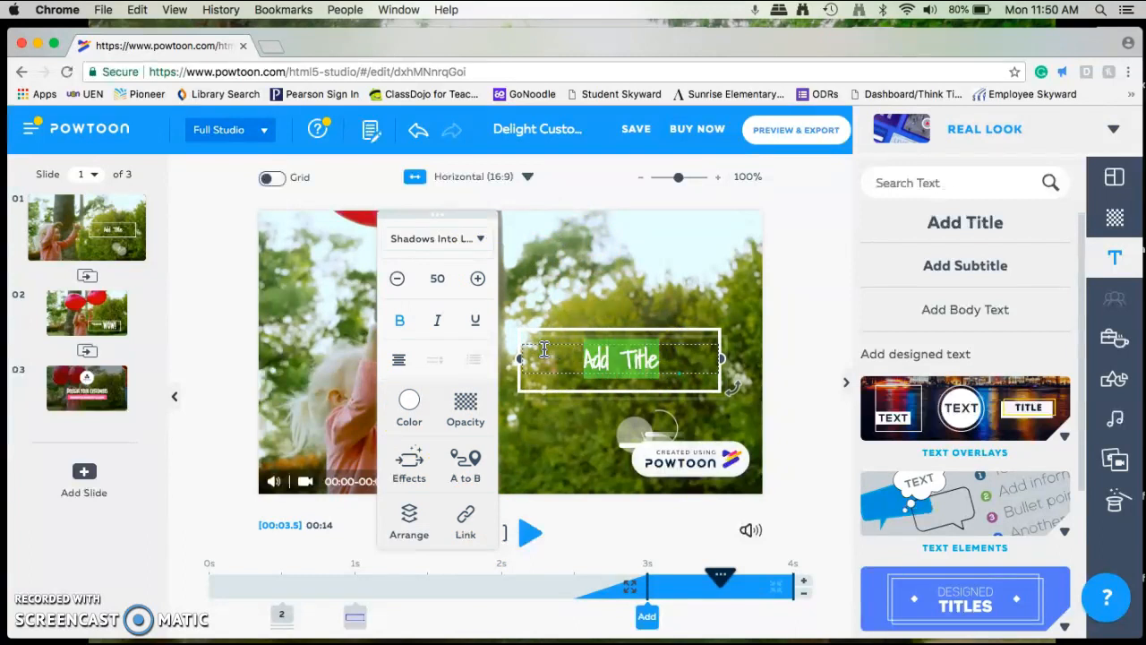
{"action": "type", "text": "Sub"}
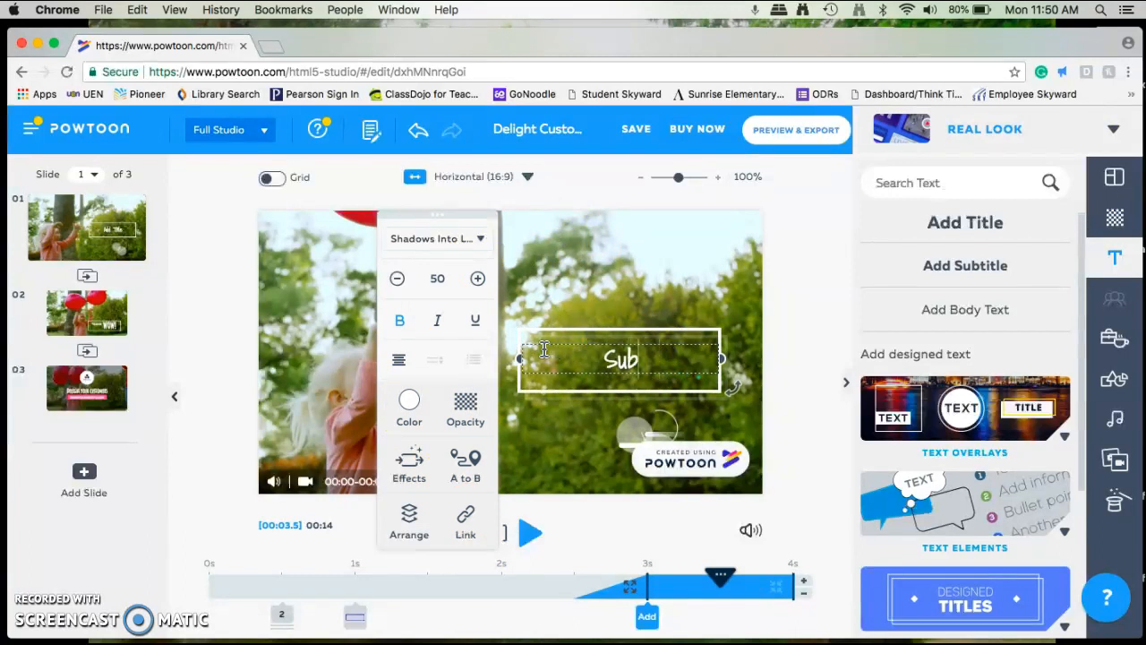
{"action": "type", "text": "jects and Pre"}
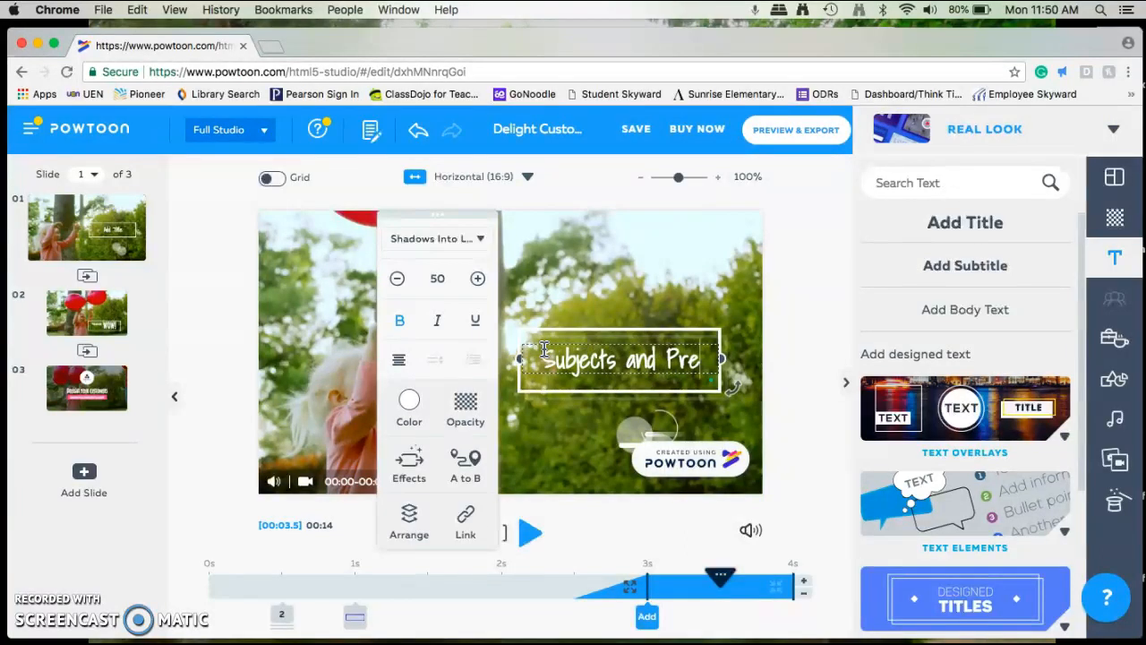
{"action": "type", "text": "dicates"}
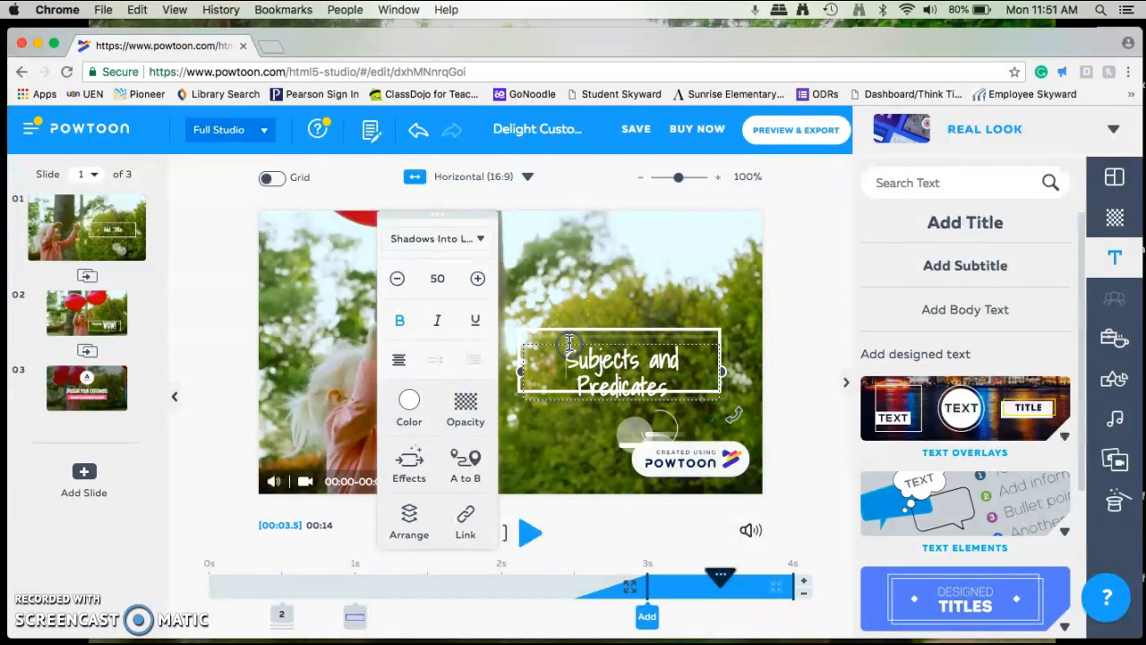
Extend the white rectangular frame downward so that it encloses both lines of the slide 1 title.
{"action": "left_click", "coordinate": [570, 331]}
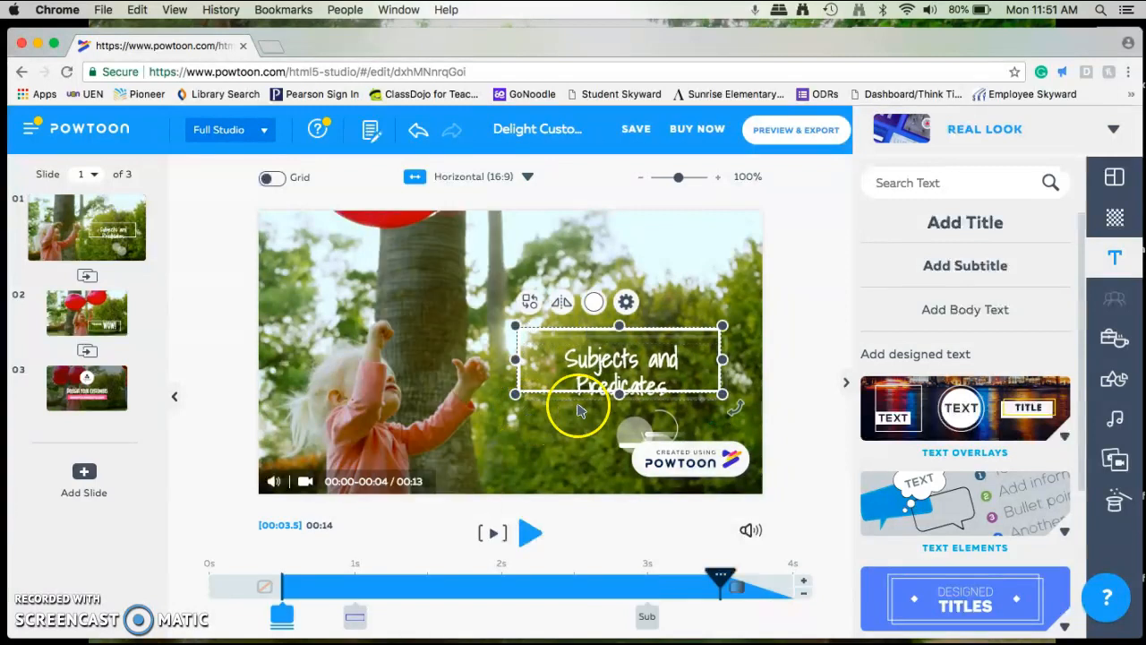
{"action": "left_click", "coordinate": [724, 391]}
{"action": "left_click_drag", "start_coordinate": [626, 402], "coordinate": [629, 416]}
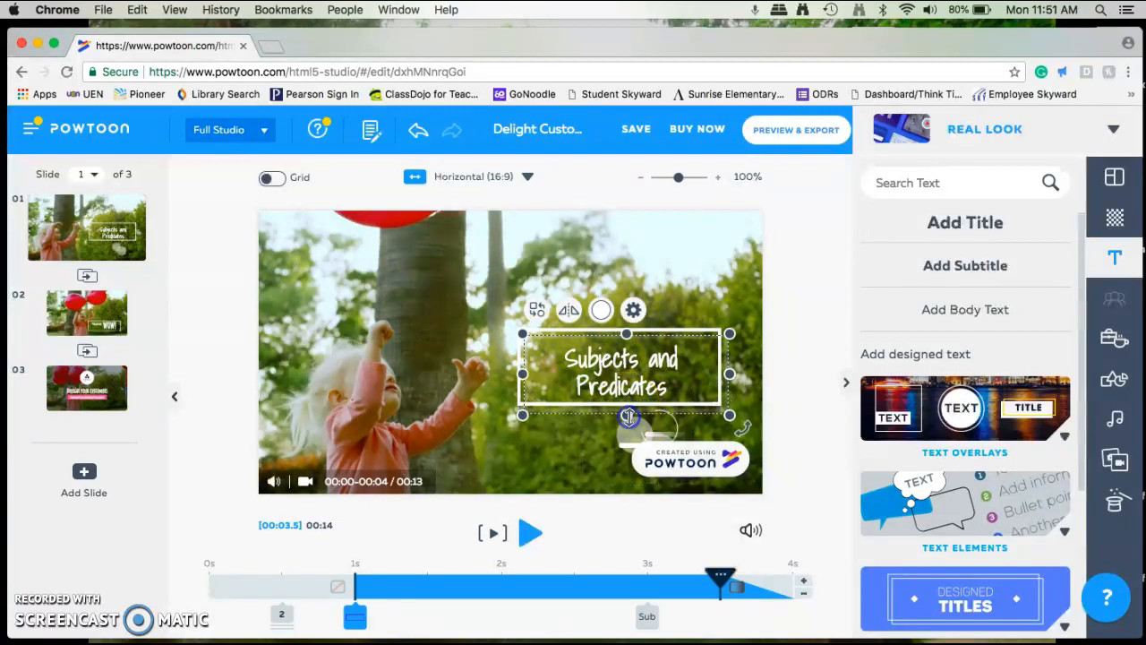
{"action": "left_click", "coordinate": [777, 344]}
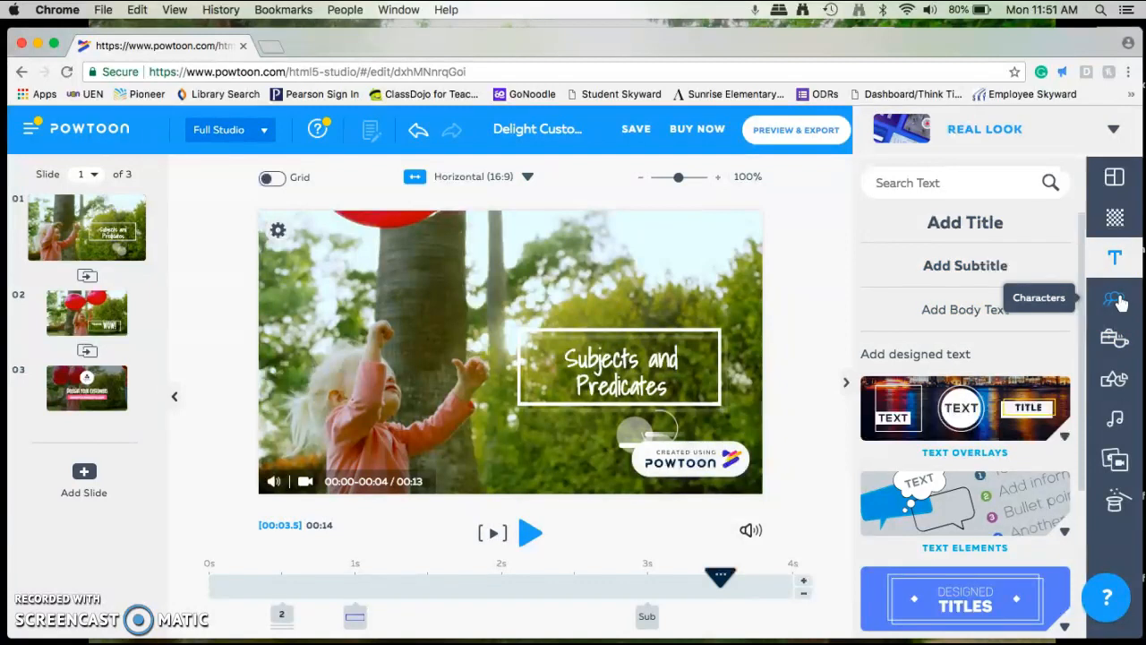
Look through the Static Hands collection in the props library.
{"action": "left_click", "coordinate": [1117, 340]}
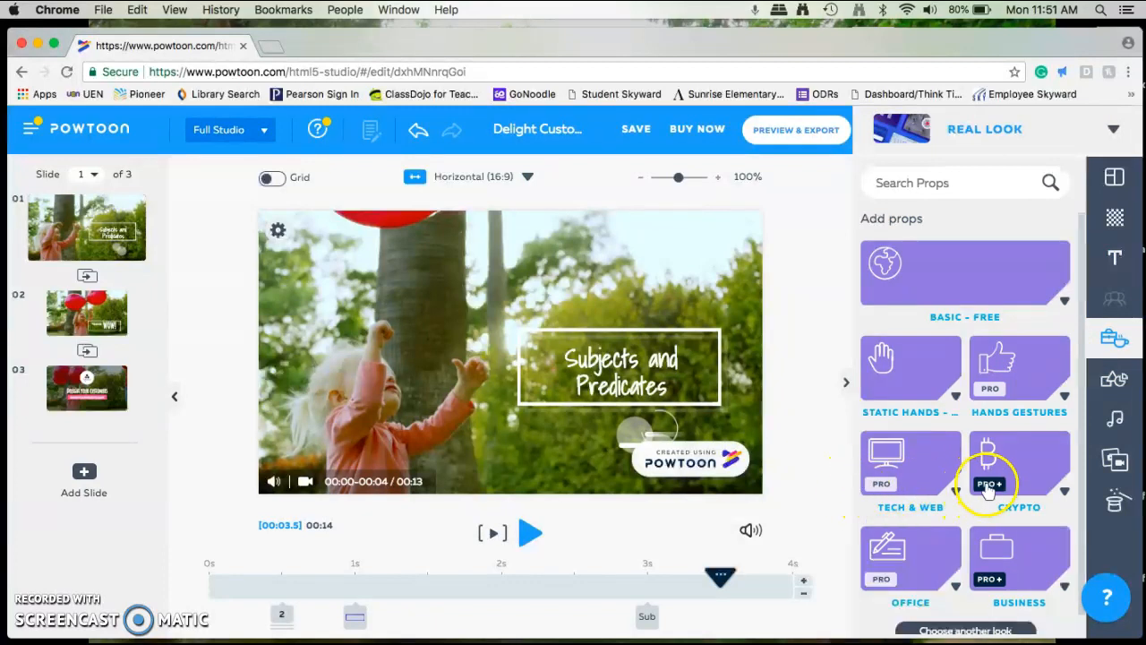
{"action": "left_click", "coordinate": [941, 391]}
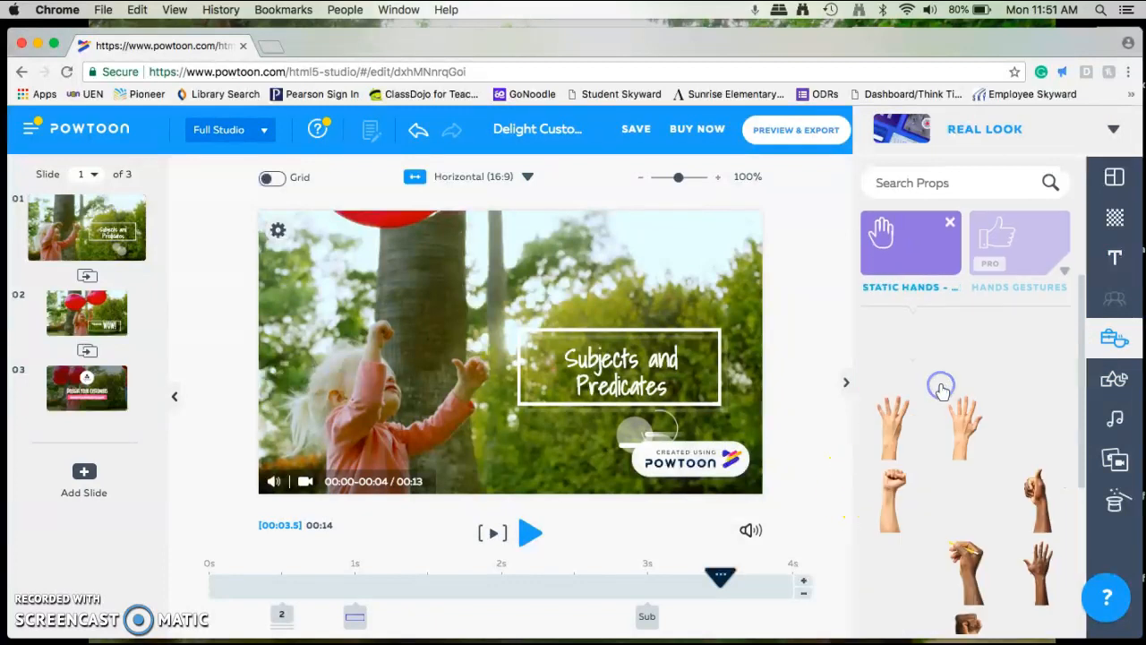
{"action": "mouse_move", "coordinate": [942, 391]}
{"action": "scroll", "coordinate": [942, 391], "scroll_direction": "up", "scroll_amount": 5}
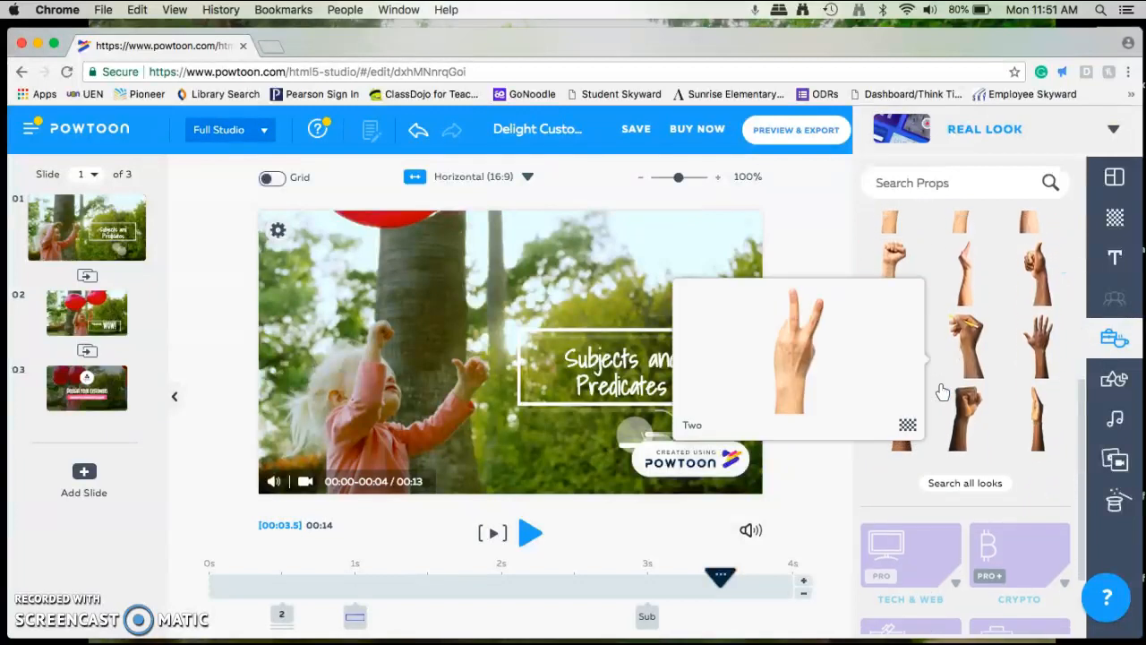
{"action": "left_click", "coordinate": [947, 260]}
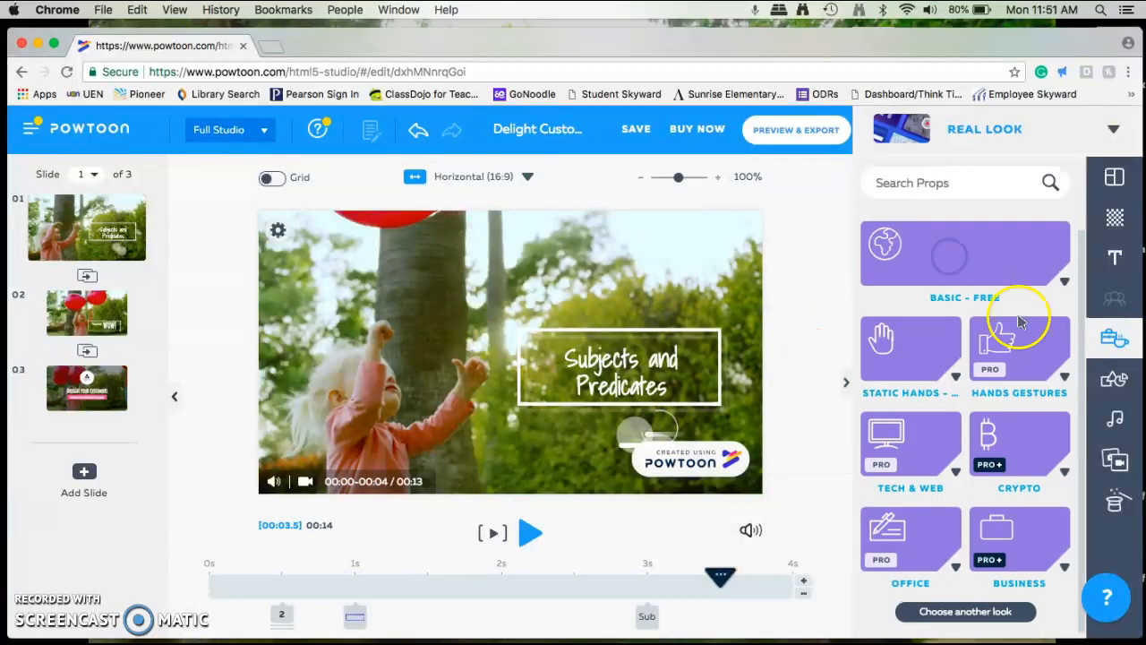
Add two Hands Gestures props to slide 1: a hand holding a dark tablet and a hand holding a smartphone.
{"action": "left_click", "coordinate": [1062, 377]}
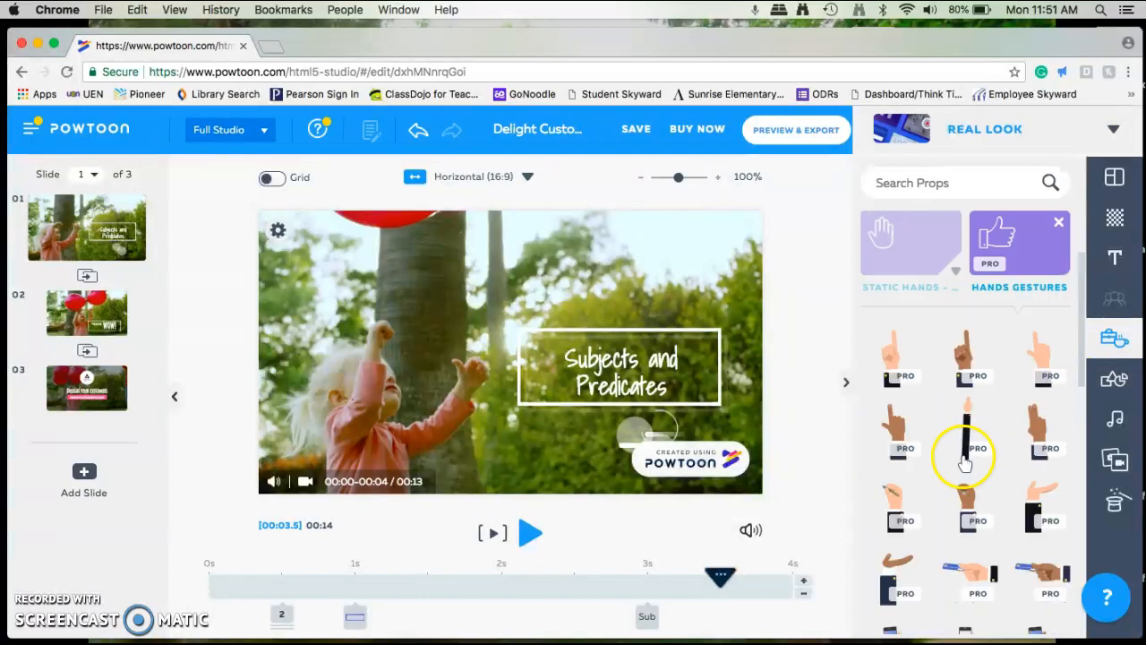
{"action": "scroll", "coordinate": [965, 458], "scroll_direction": "down", "scroll_amount": 1}
{"action": "scroll", "coordinate": [982, 393], "scroll_direction": "down", "scroll_amount": 5}
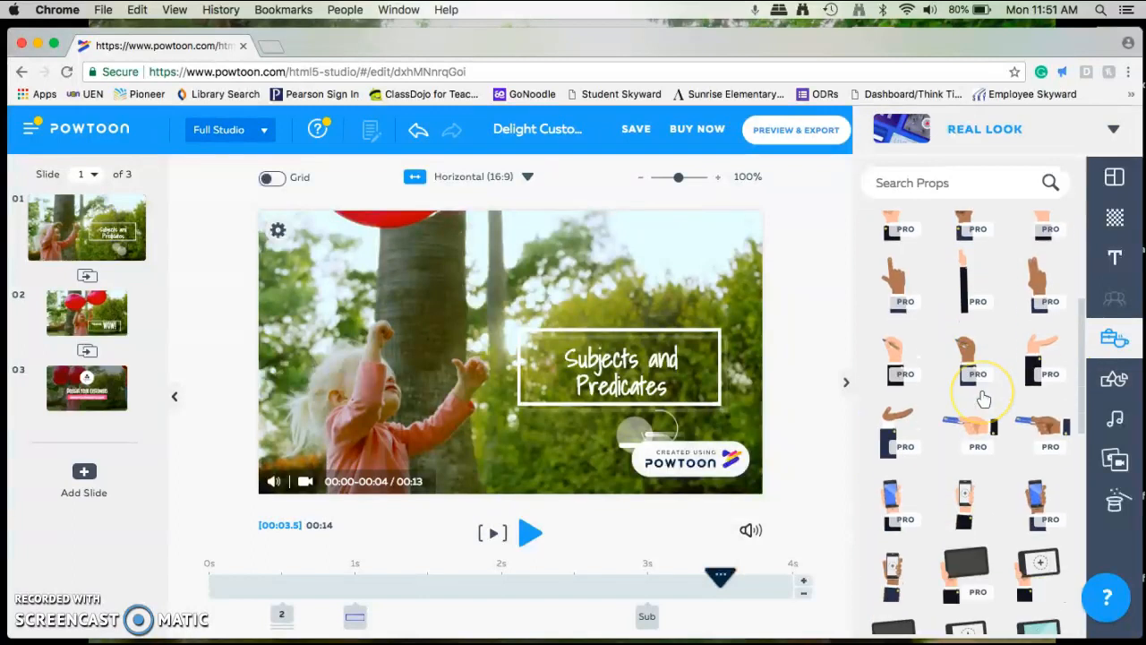
{"action": "scroll", "coordinate": [982, 397], "scroll_direction": "up", "scroll_amount": 5}
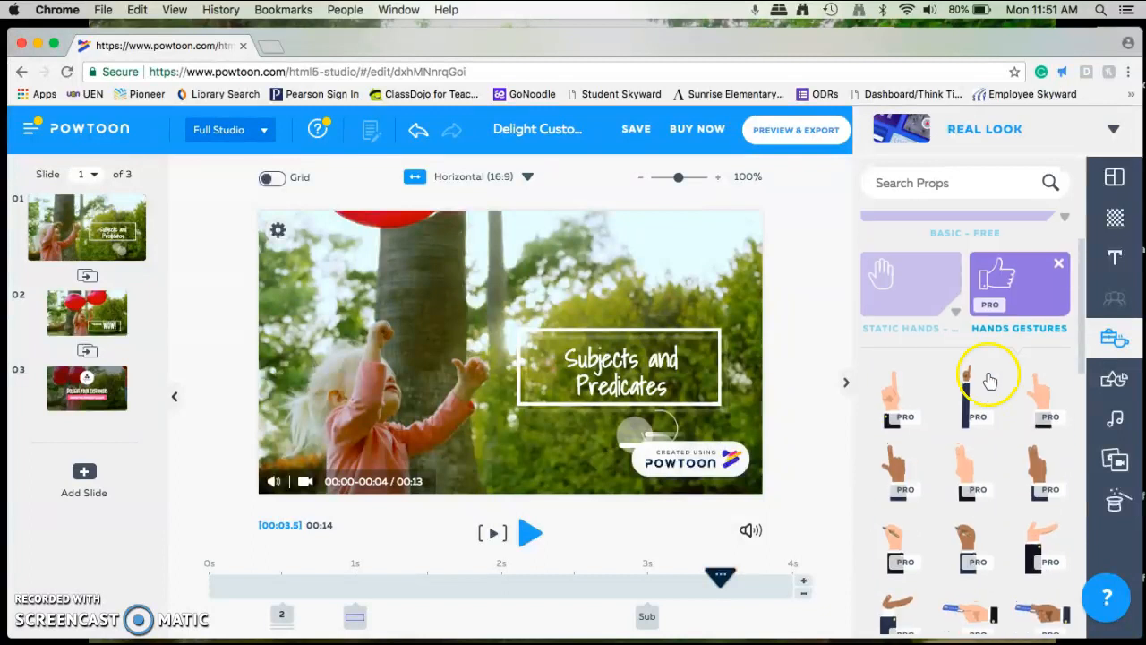
{"action": "scroll", "coordinate": [985, 519], "scroll_direction": "down", "scroll_amount": 5}
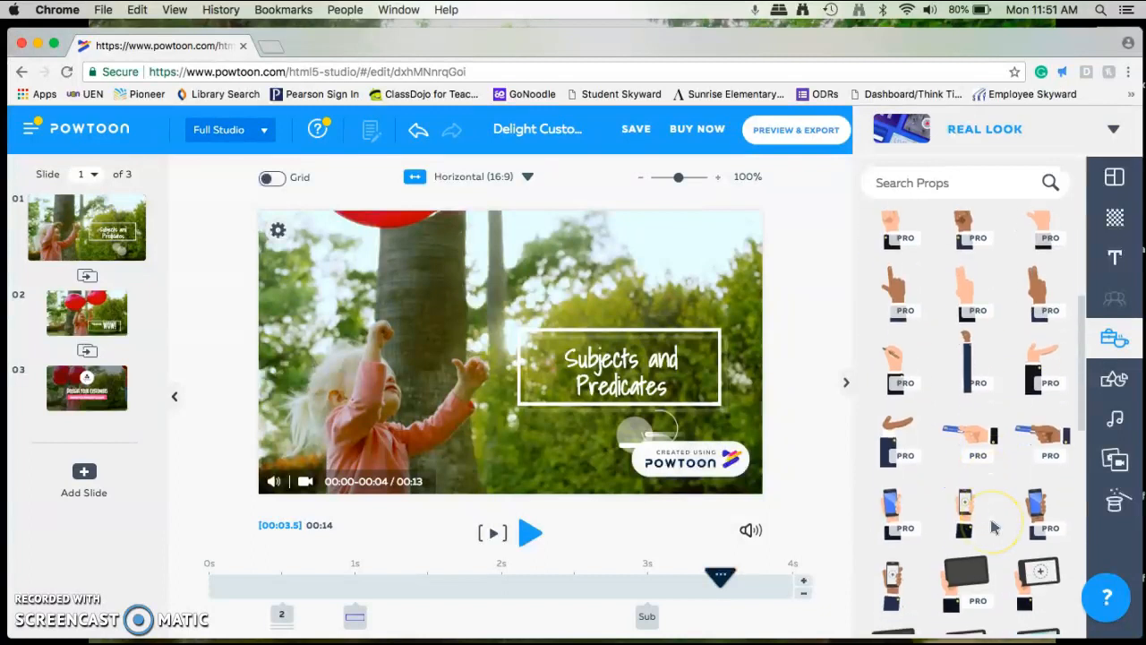
{"action": "left_click", "coordinate": [976, 480]}
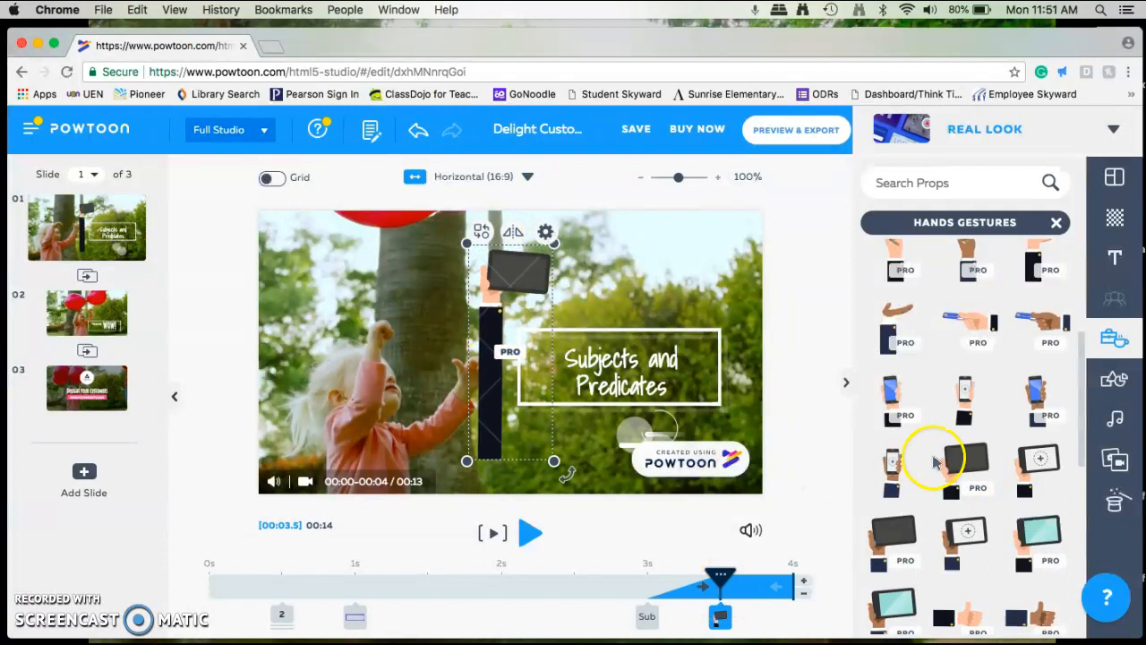
{"action": "left_click", "coordinate": [965, 392]}
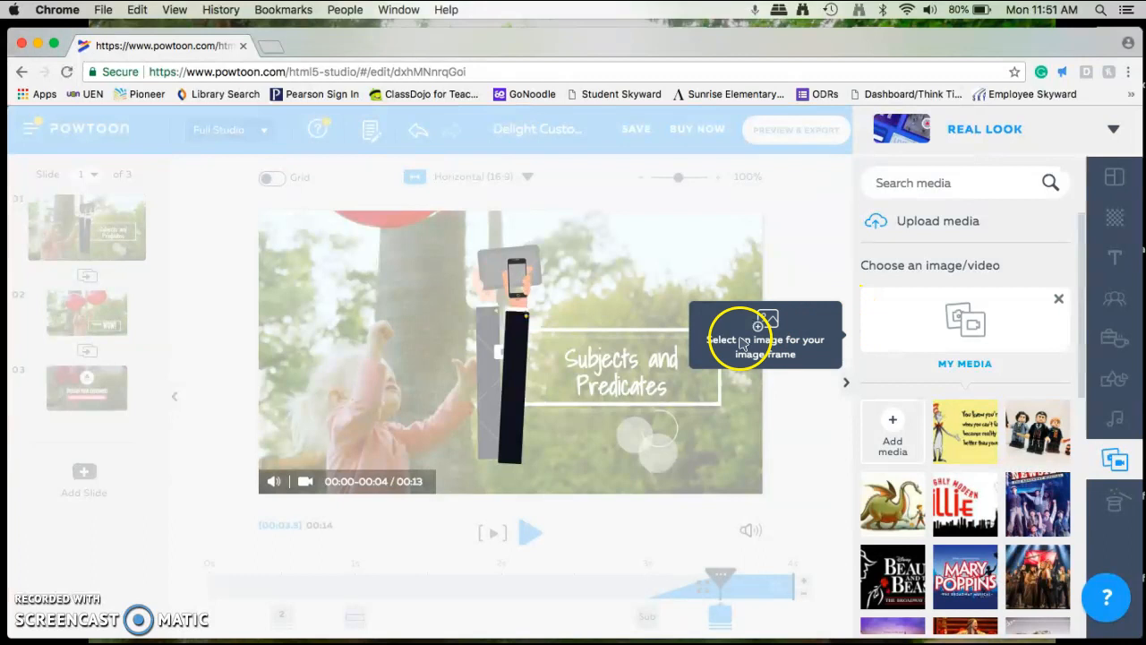
Delete the hand holding the tablet from slide 1.
{"action": "left_click", "coordinate": [480, 320]}
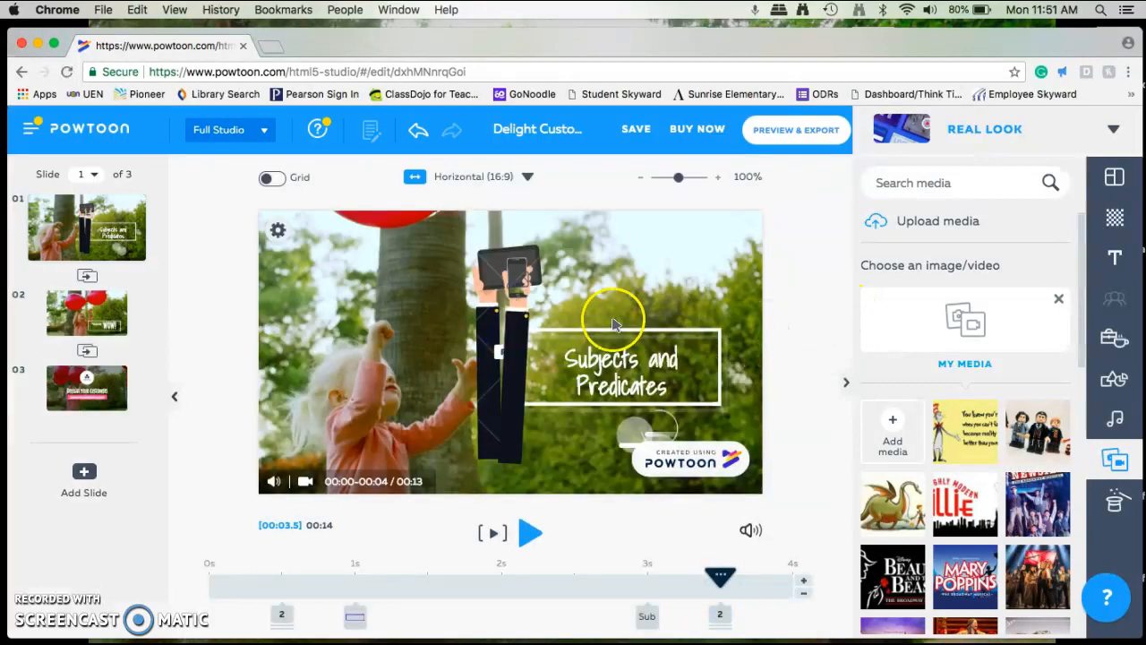
{"action": "left_click", "coordinate": [480, 310]}
{"action": "key", "text": "Delete"}
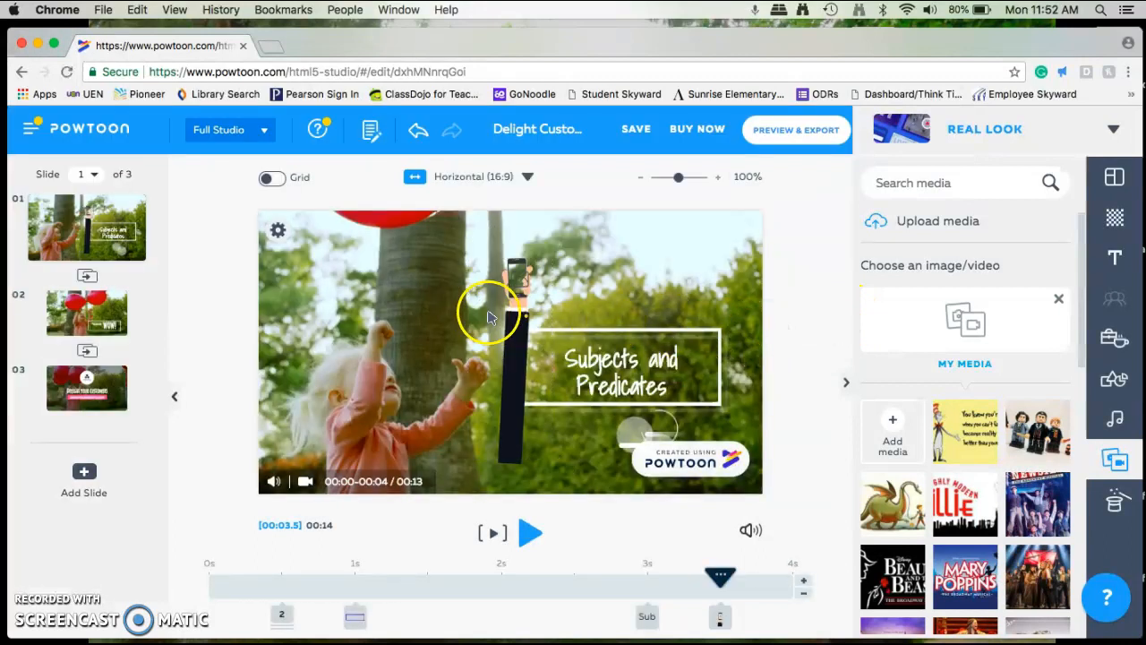
Place the smartphone hand between the girl's raised arms and fill its phone screen with the Beauty and the Beast image from My Media.
{"action": "left_click_drag", "start_coordinate": [513, 349], "coordinate": [412, 366]}
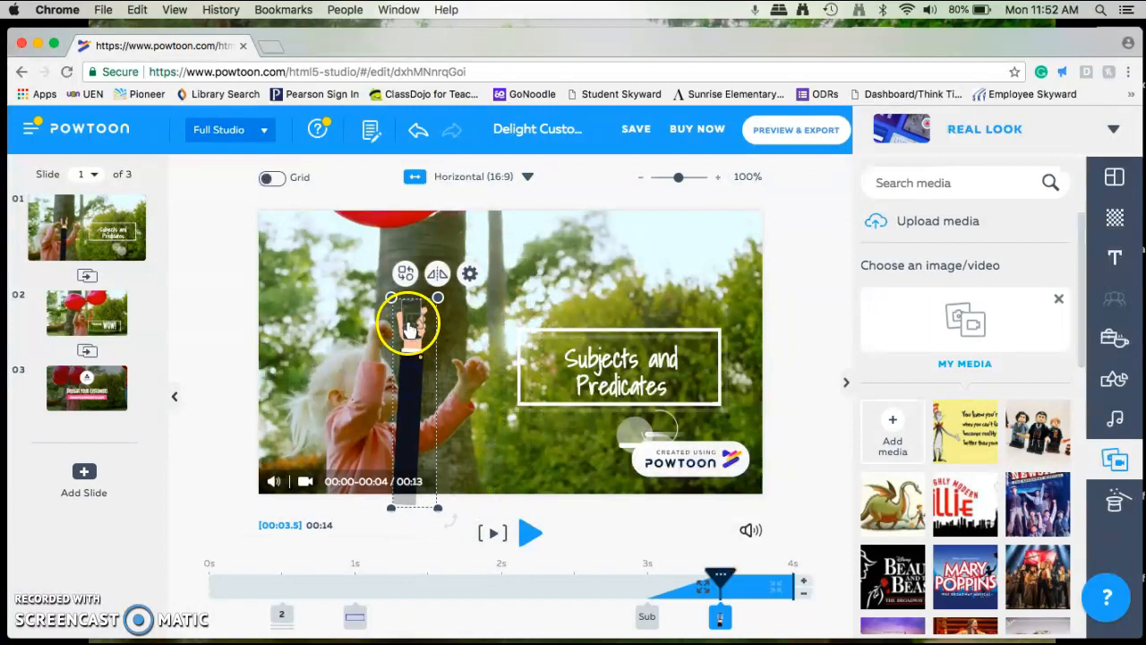
{"action": "double_click", "coordinate": [408, 329]}
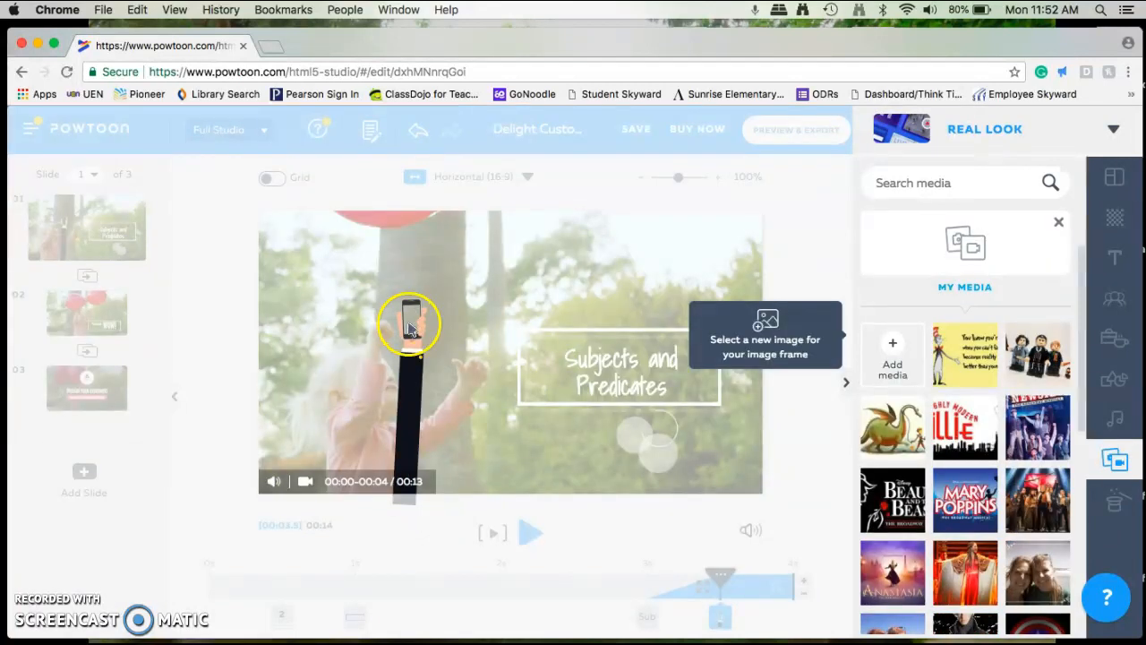
{"action": "left_click", "coordinate": [904, 497]}
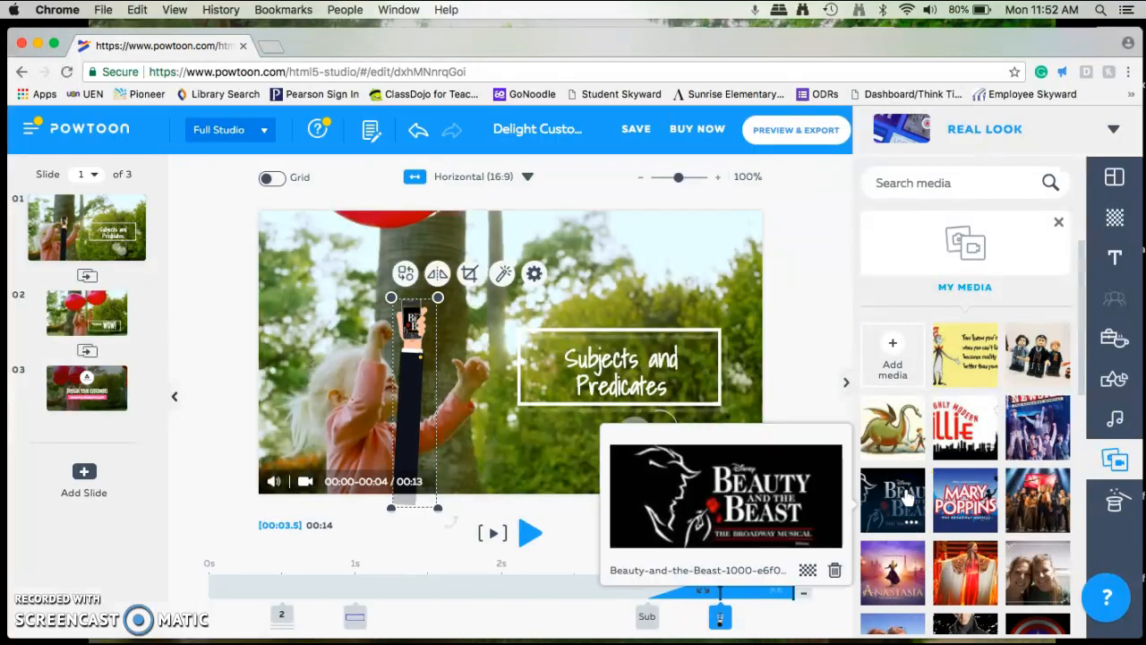
{"action": "left_click_drag", "start_coordinate": [411, 327], "coordinate": [423, 358]}
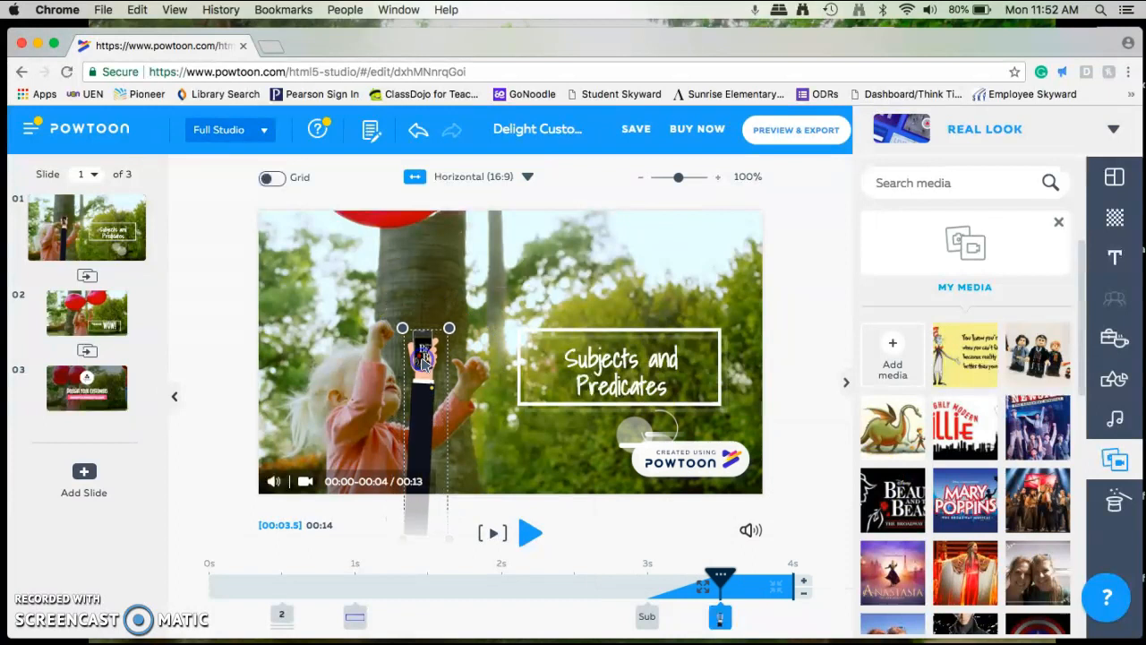
Set The Proposed from the Acoustic sound collection as the background music for the entire Powtoon.
{"action": "left_click", "coordinate": [1121, 339]}
{"action": "left_click", "coordinate": [1118, 383]}
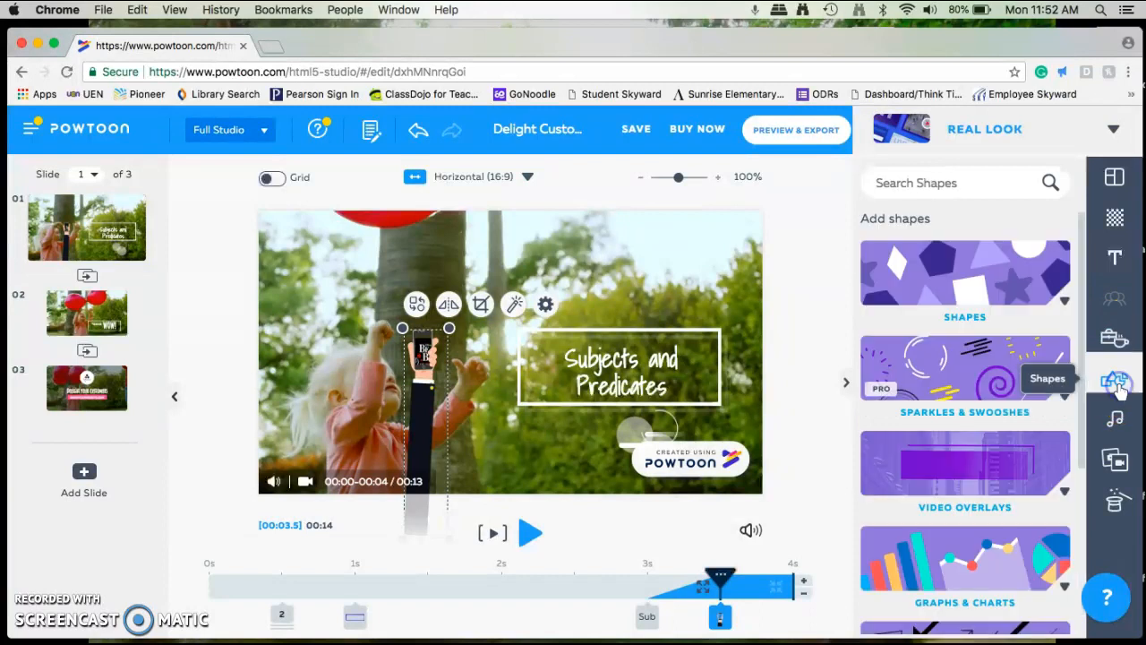
{"action": "left_click", "coordinate": [1117, 419]}
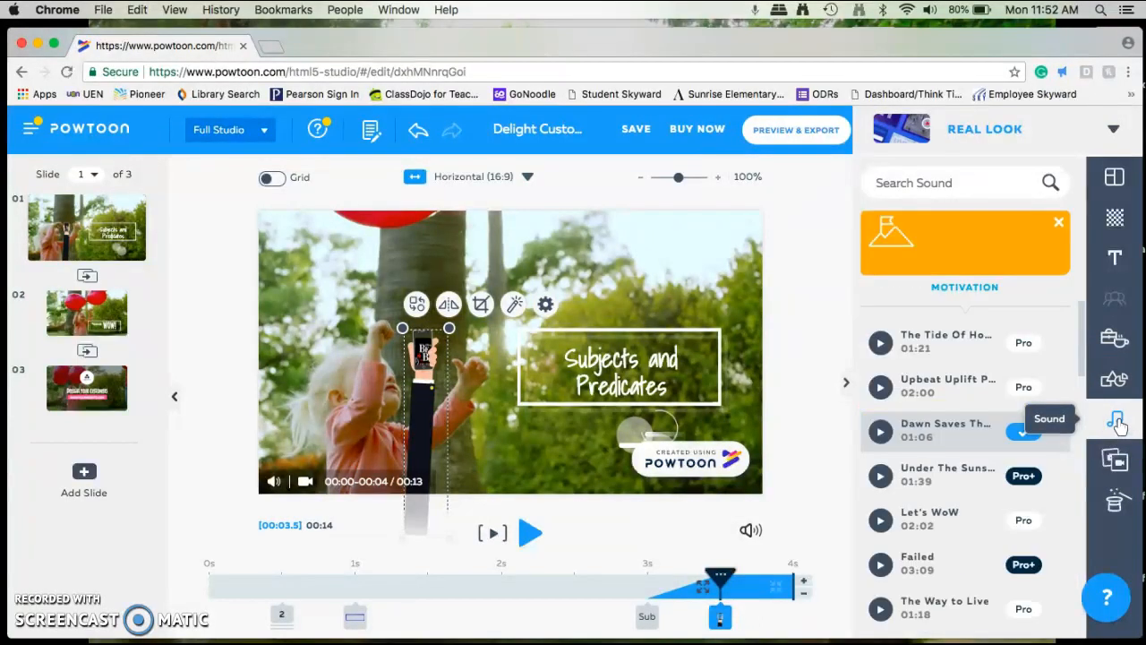
{"action": "left_click", "coordinate": [1059, 224]}
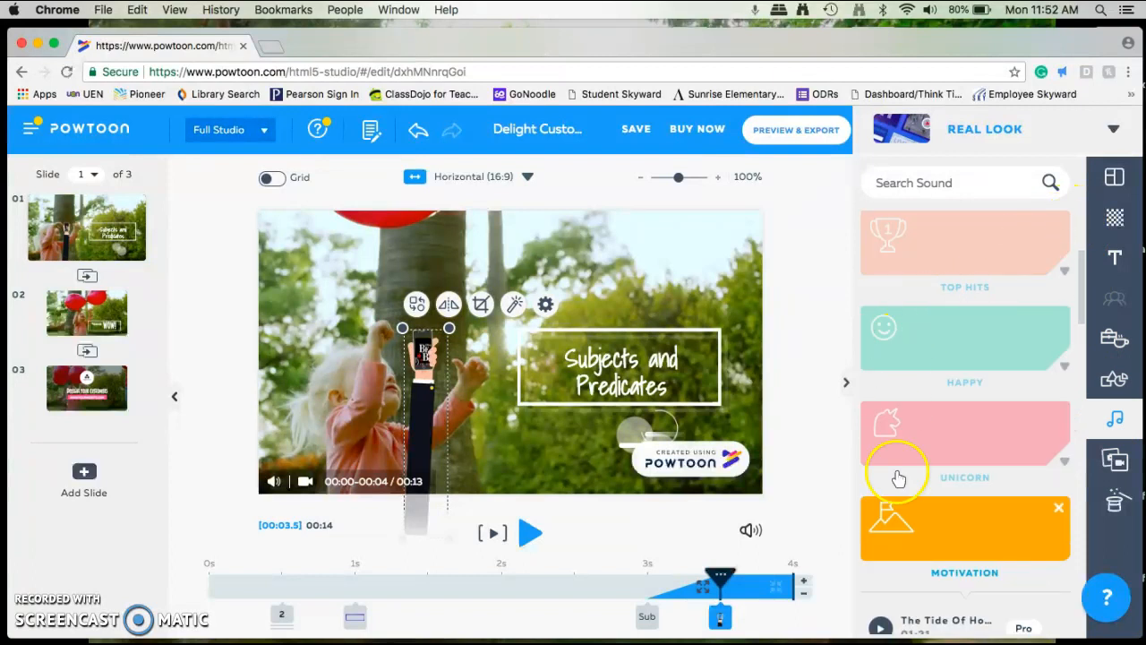
{"action": "left_click", "coordinate": [1057, 509]}
{"action": "scroll", "coordinate": [1028, 406], "scroll_direction": "down", "scroll_amount": 3}
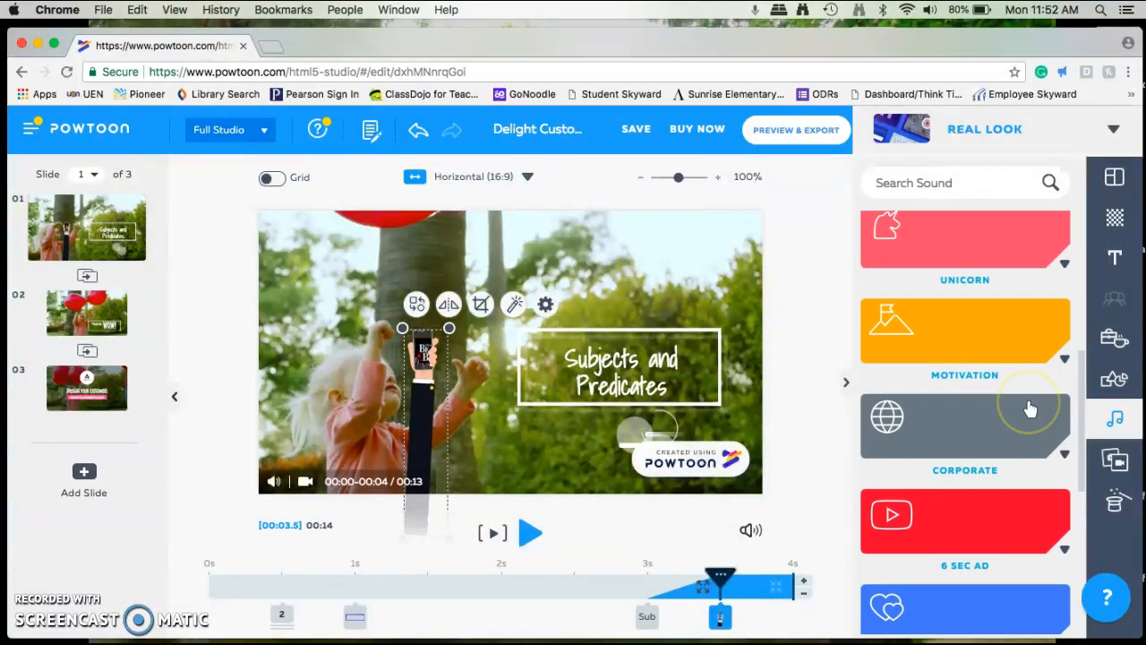
{"action": "scroll", "coordinate": [1029, 409], "scroll_direction": "down", "scroll_amount": 5}
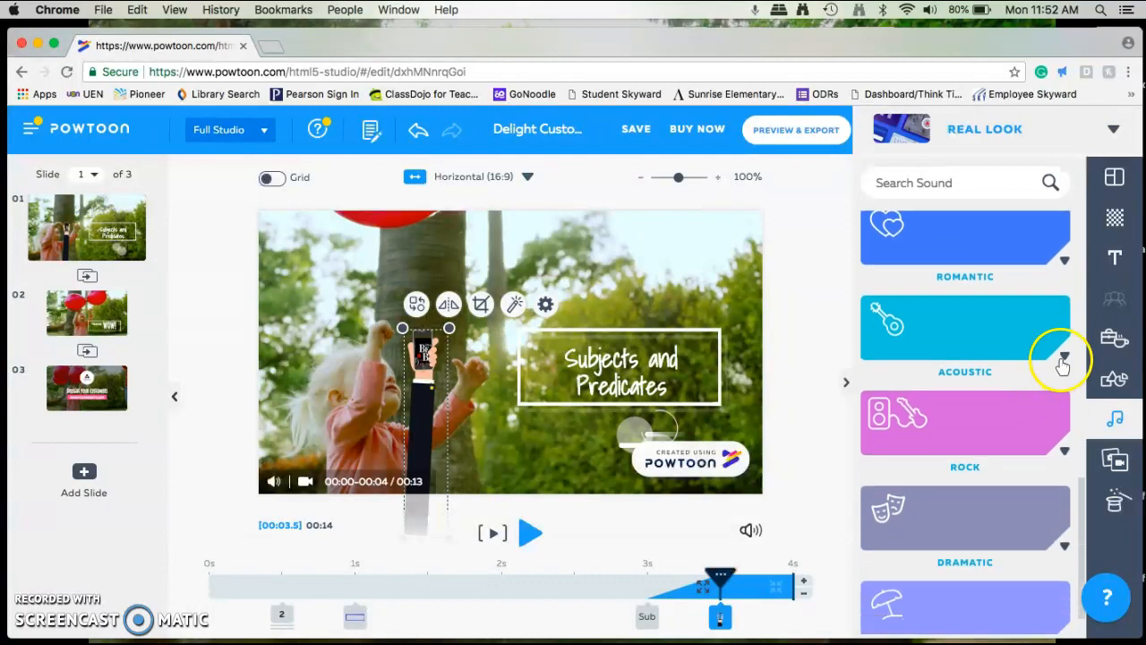
{"action": "left_click", "coordinate": [1063, 359]}
{"action": "left_click", "coordinate": [1023, 388]}
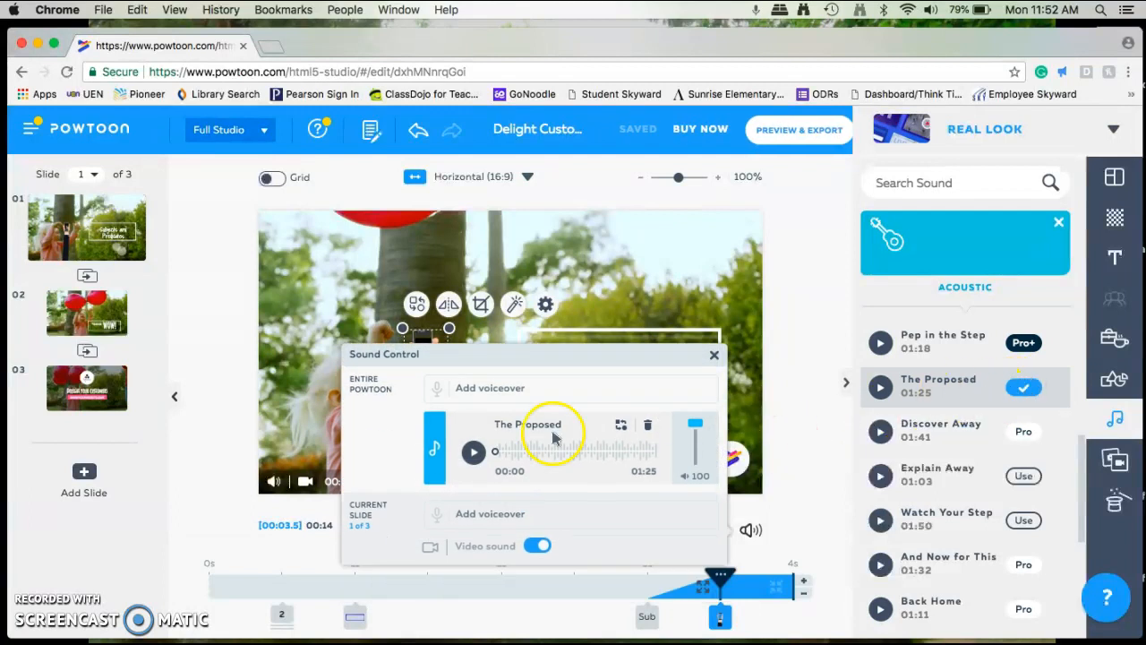
{"action": "left_click", "coordinate": [714, 355]}
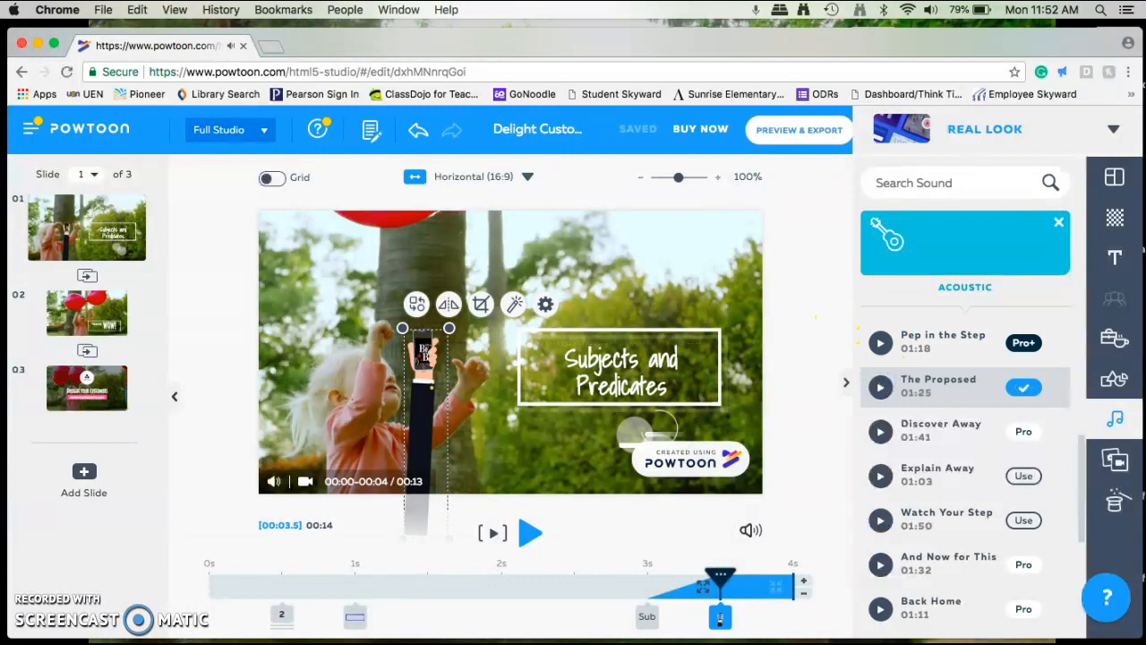
Add the flying puffin picture from Flickr's free images to slide 1, shrink it and place it above the title at the upper-right corner.
{"action": "left_click", "coordinate": [1118, 460]}
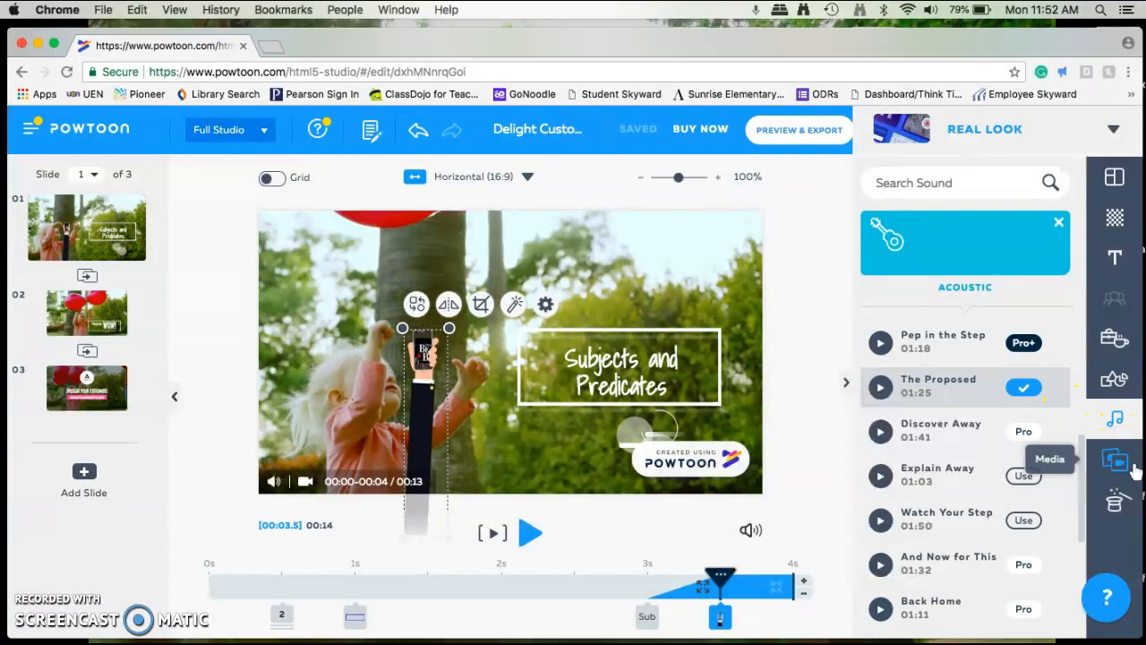
{"action": "left_click", "coordinate": [1118, 459]}
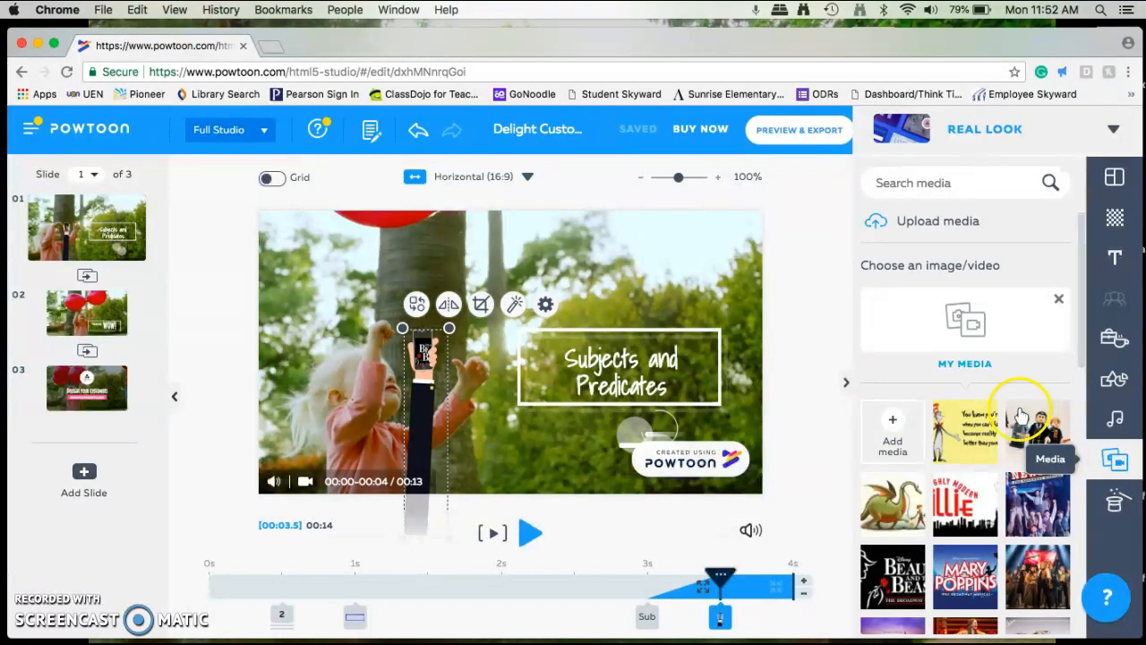
{"action": "scroll", "coordinate": [984, 354], "scroll_direction": "down", "scroll_amount": 10}
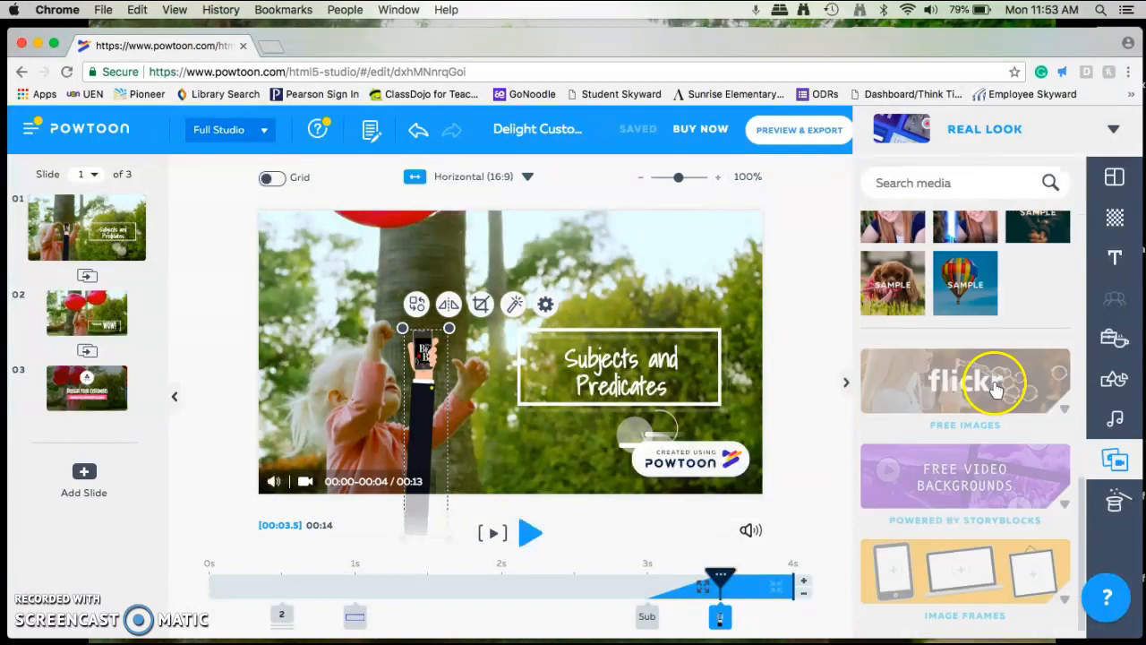
{"action": "left_click", "coordinate": [996, 383]}
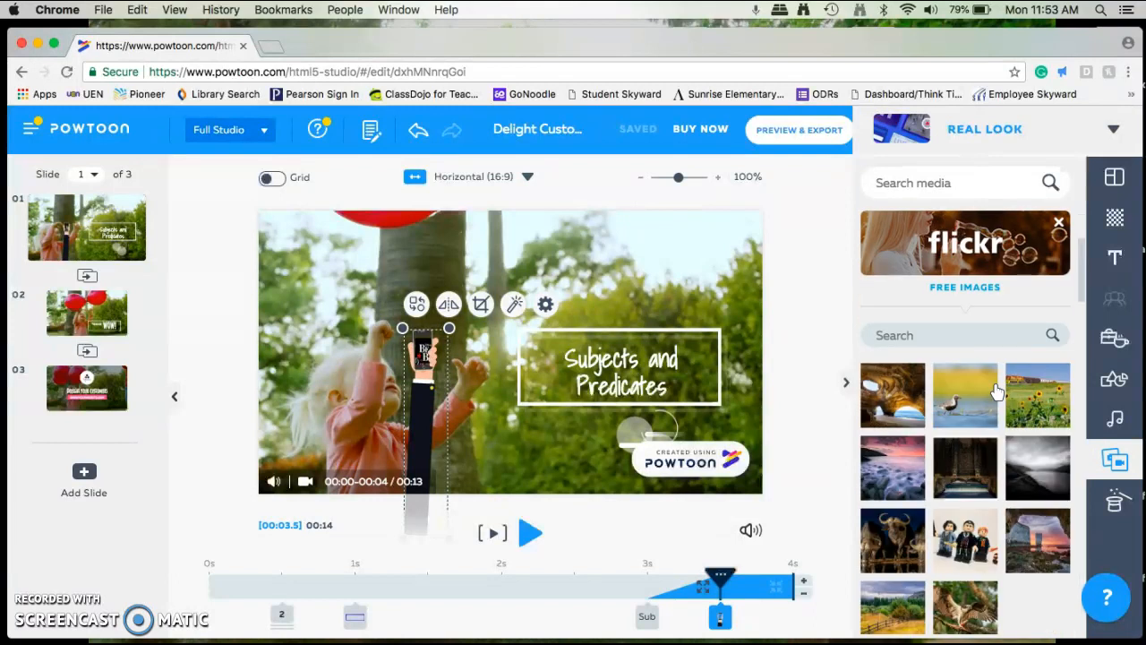
{"action": "scroll", "coordinate": [1001, 421], "scroll_direction": "down", "scroll_amount": 3}
{"action": "scroll", "coordinate": [1001, 443], "scroll_direction": "down", "scroll_amount": 3}
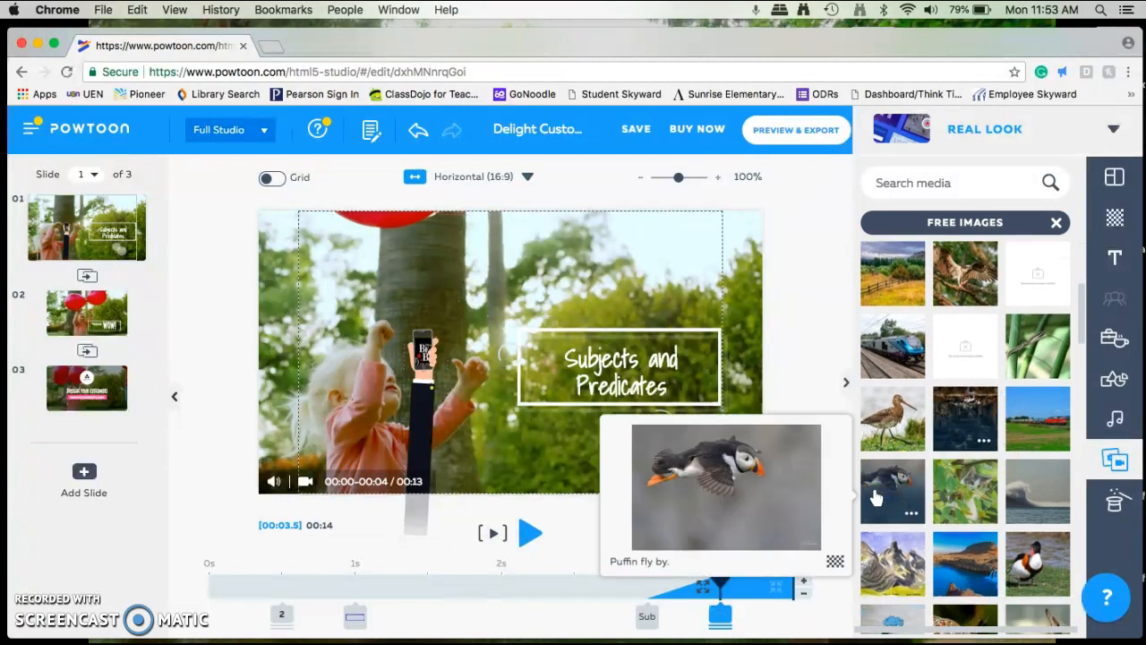
{"action": "left_click", "coordinate": [876, 493]}
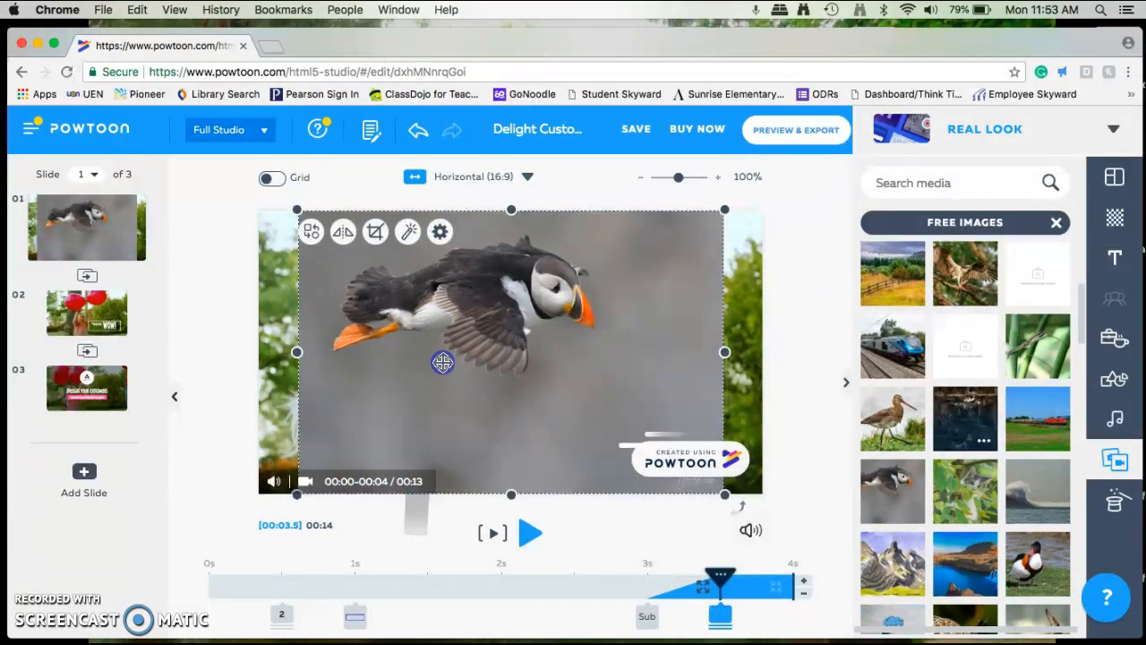
{"action": "left_click_drag", "start_coordinate": [572, 282], "coordinate": [409, 425]}
{"action": "left_click_drag", "start_coordinate": [652, 332], "coordinate": [715, 251]}
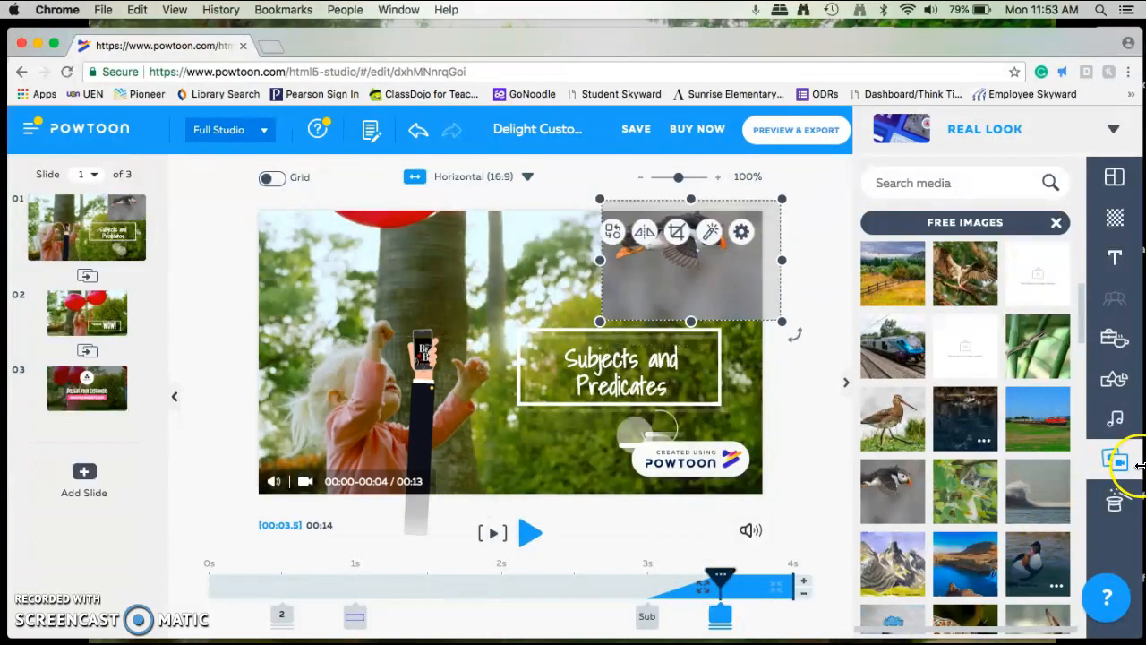
Add the cupid with a bow from the Specials to slide 1's upper-left corner, and browse the special themes.
{"action": "left_click", "coordinate": [1116, 502]}
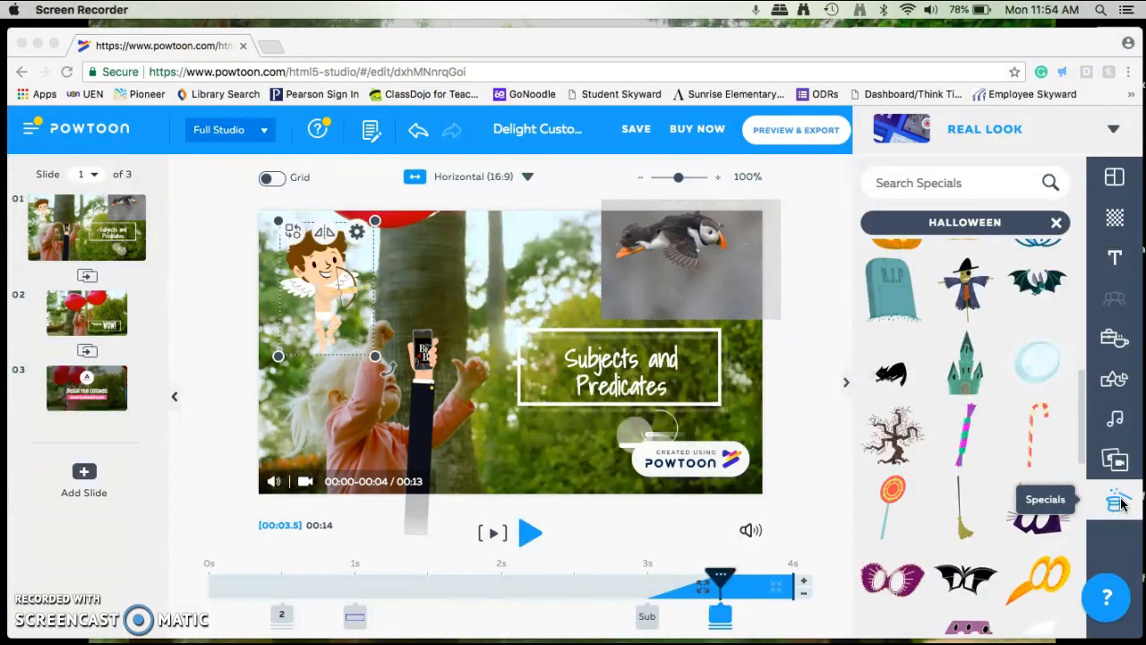
{"action": "scroll", "coordinate": [991, 389], "scroll_direction": "up", "scroll_amount": 5}
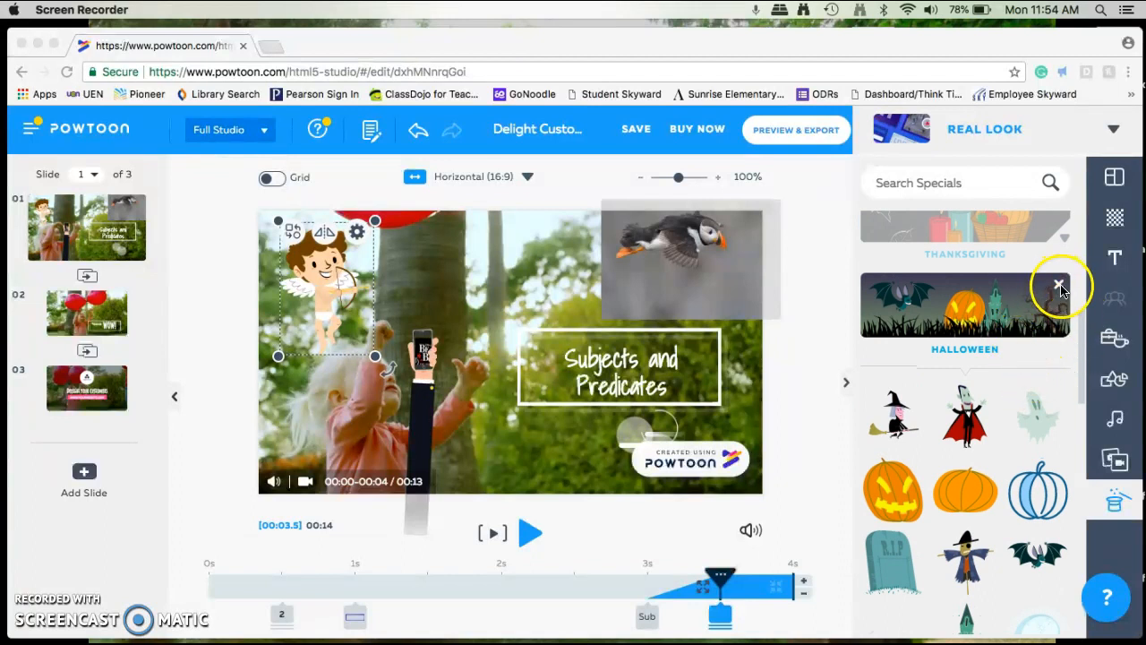
{"action": "left_click", "coordinate": [1059, 288]}
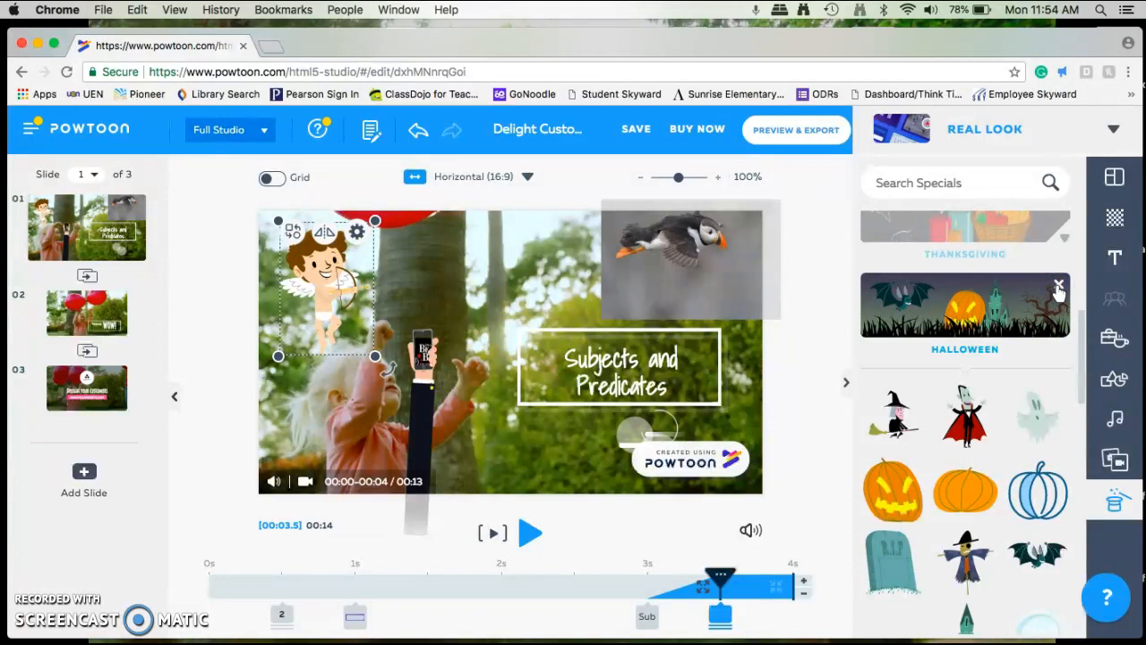
{"action": "left_click", "coordinate": [1055, 320]}
{"action": "scroll", "coordinate": [988, 387], "scroll_direction": "down", "scroll_amount": 5}
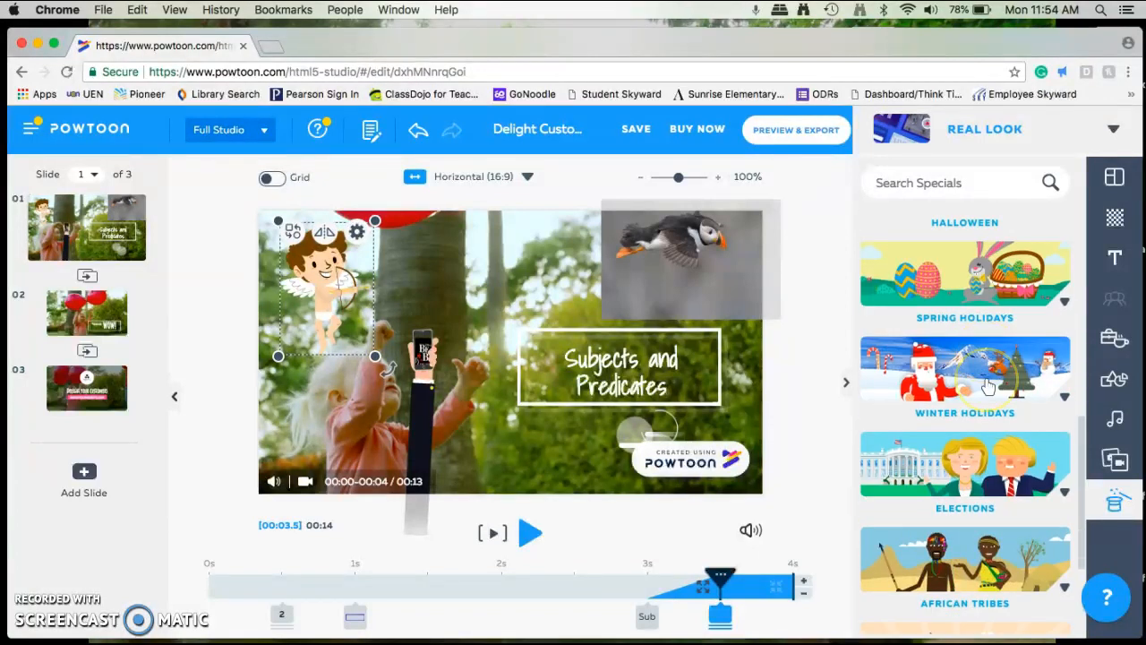
{"action": "scroll", "coordinate": [987, 386], "scroll_direction": "down", "scroll_amount": 2}
{"action": "left_click", "coordinate": [990, 318]}
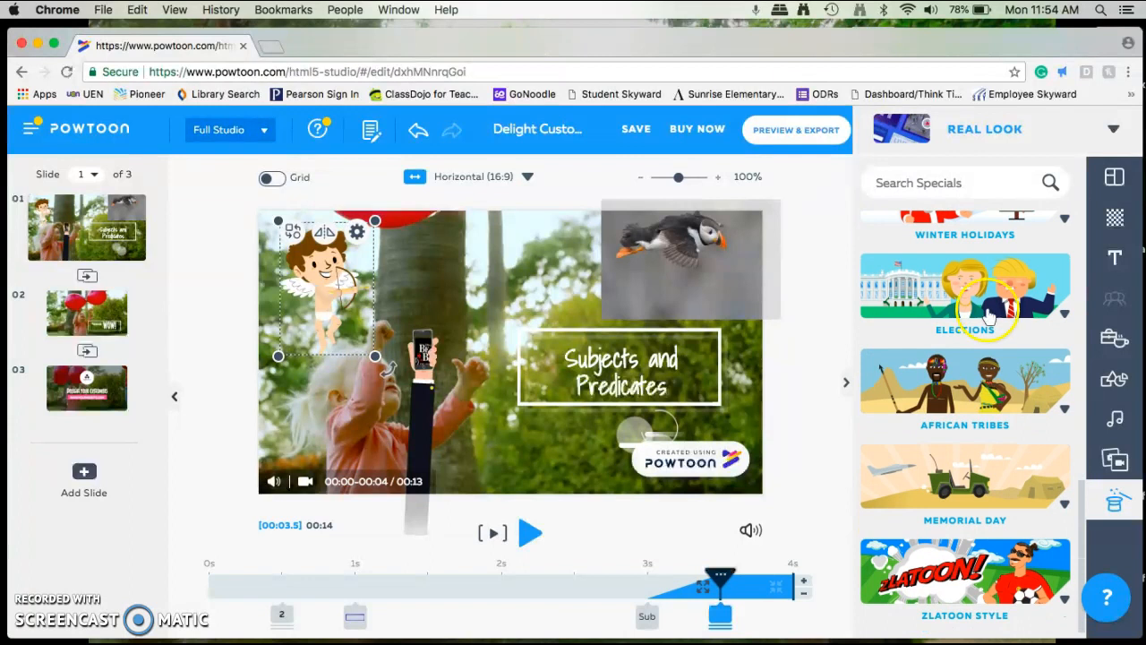
{"action": "left_click", "coordinate": [1060, 224]}
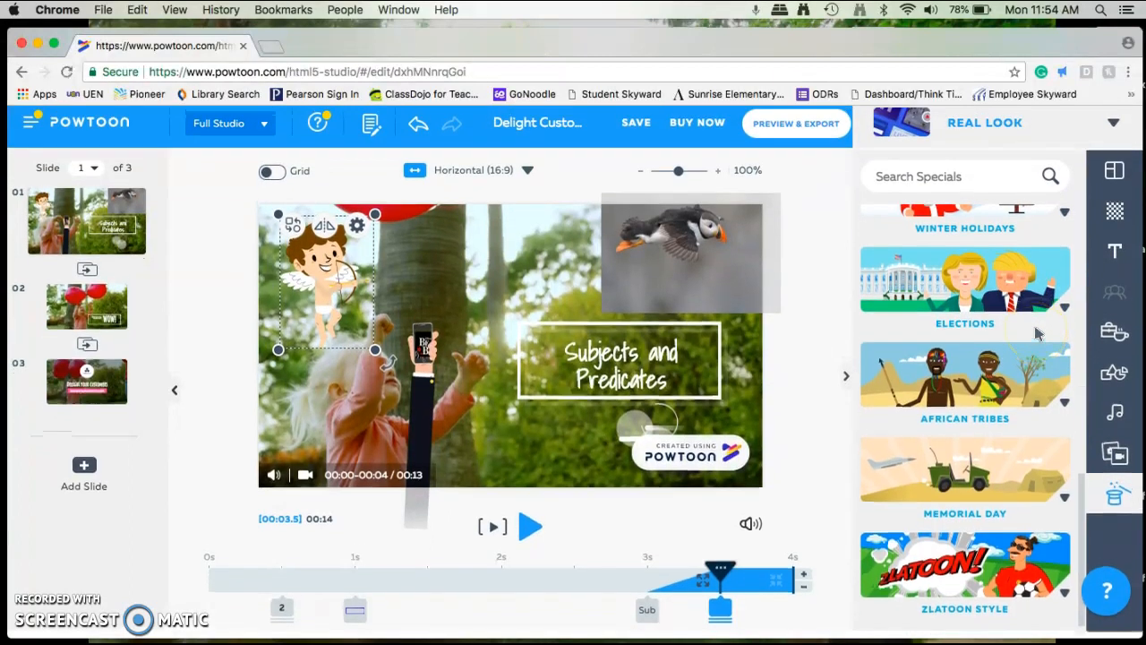
{"action": "scroll", "coordinate": [1037, 333], "scroll_direction": "up", "scroll_amount": 10}
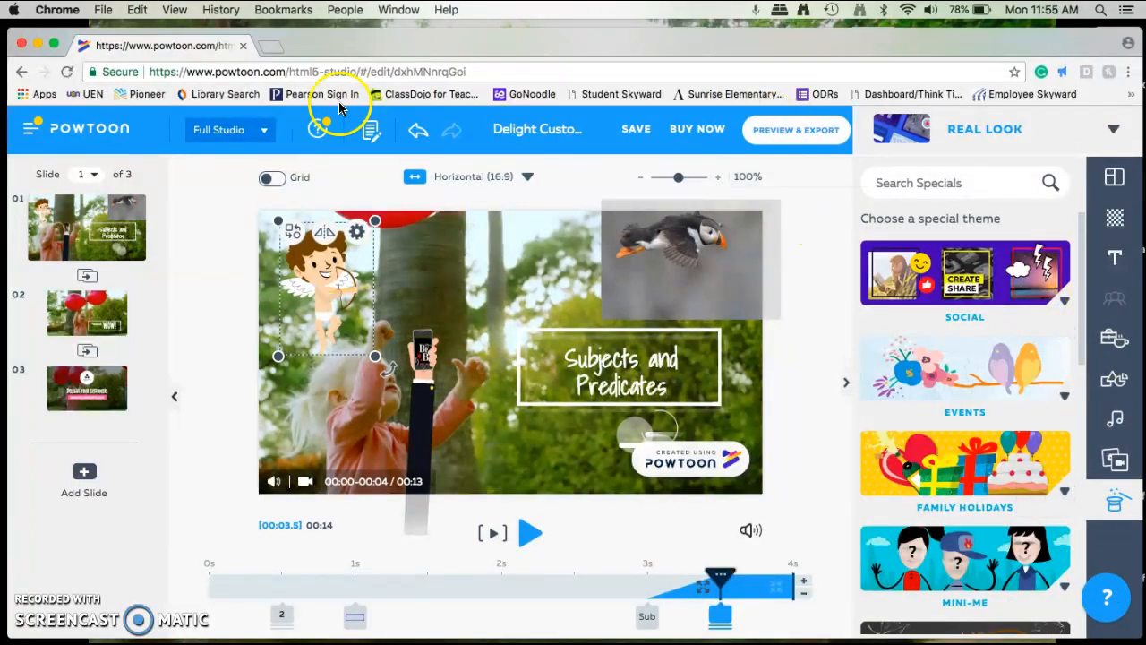
Open the template library from My Powtoons, look through the Work, Education and Personal categories, and show the Teacher templates.
{"action": "left_click", "coordinate": [98, 132]}
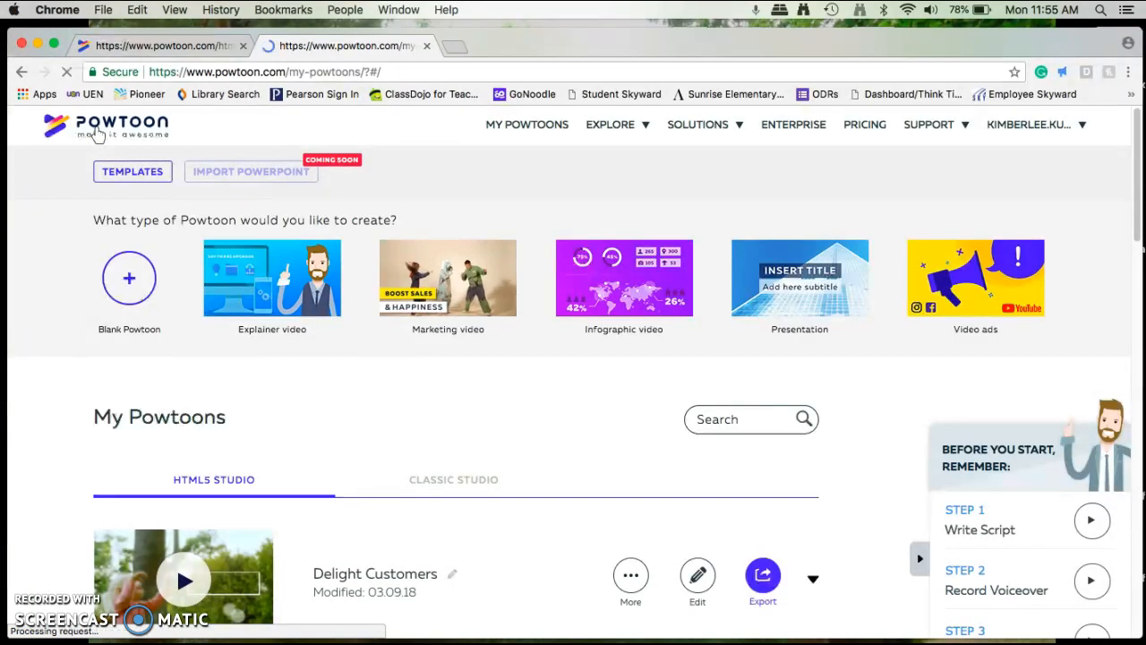
{"action": "left_click", "coordinate": [110, 165]}
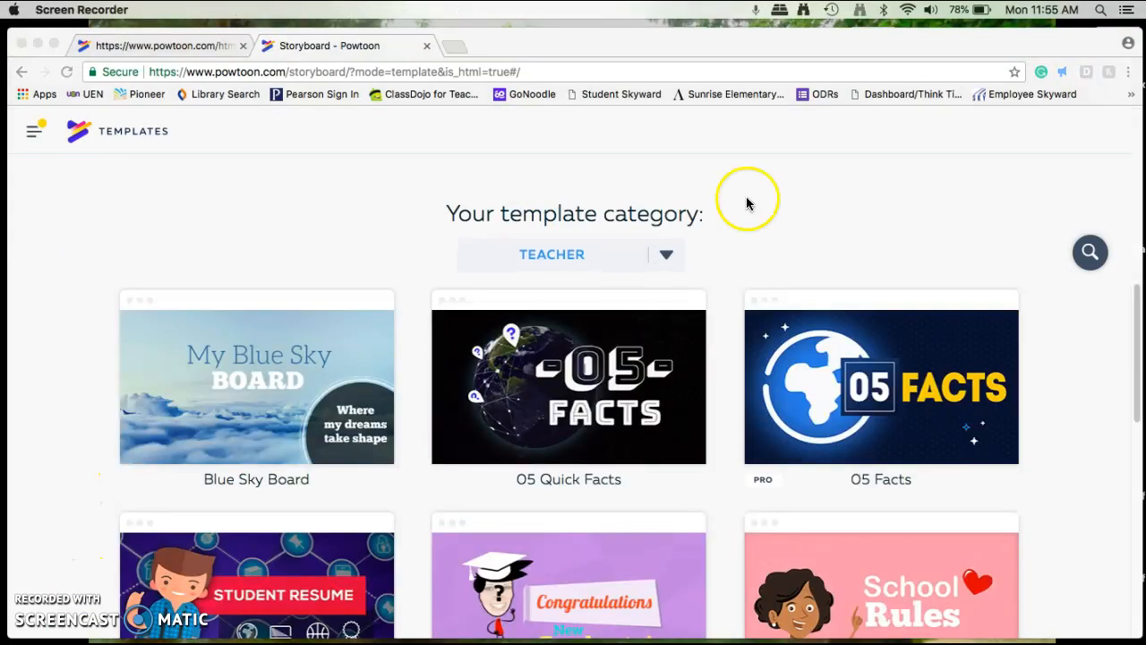
{"action": "left_click", "coordinate": [673, 252]}
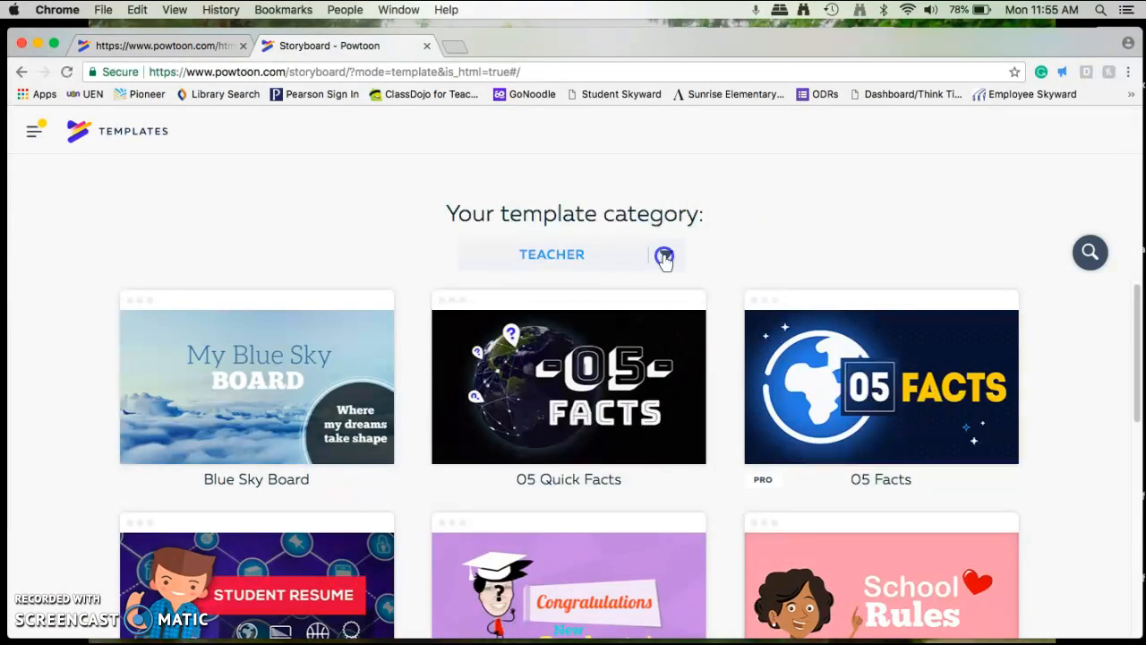
{"action": "left_click", "coordinate": [461, 260]}
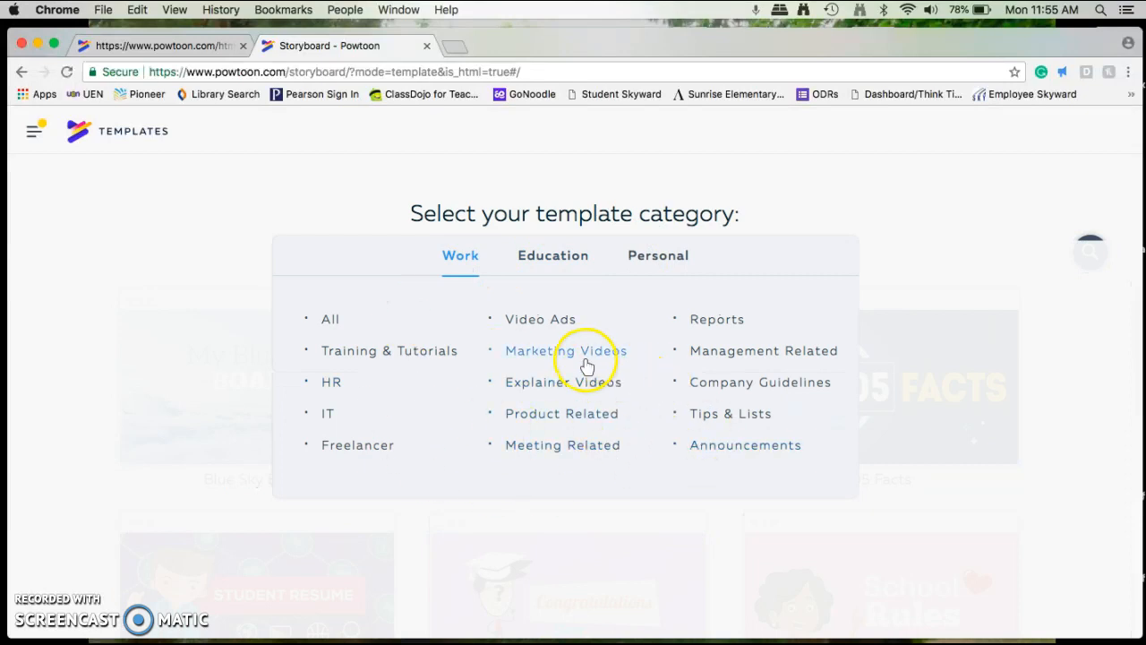
{"action": "left_click", "coordinate": [569, 267]}
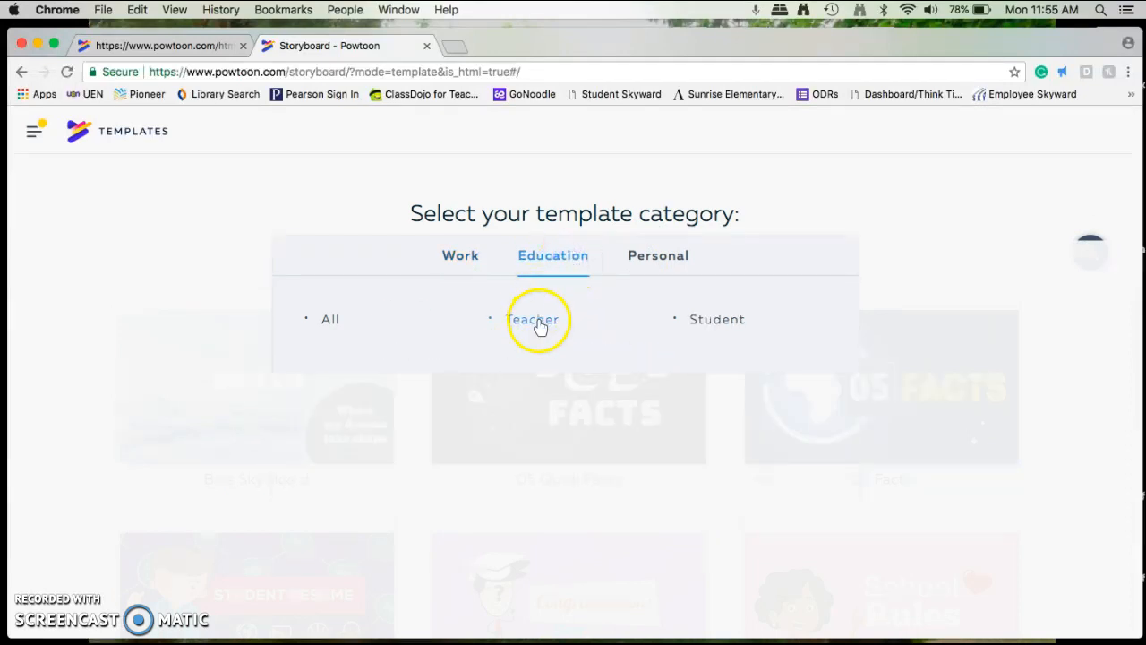
{"action": "left_click", "coordinate": [646, 258]}
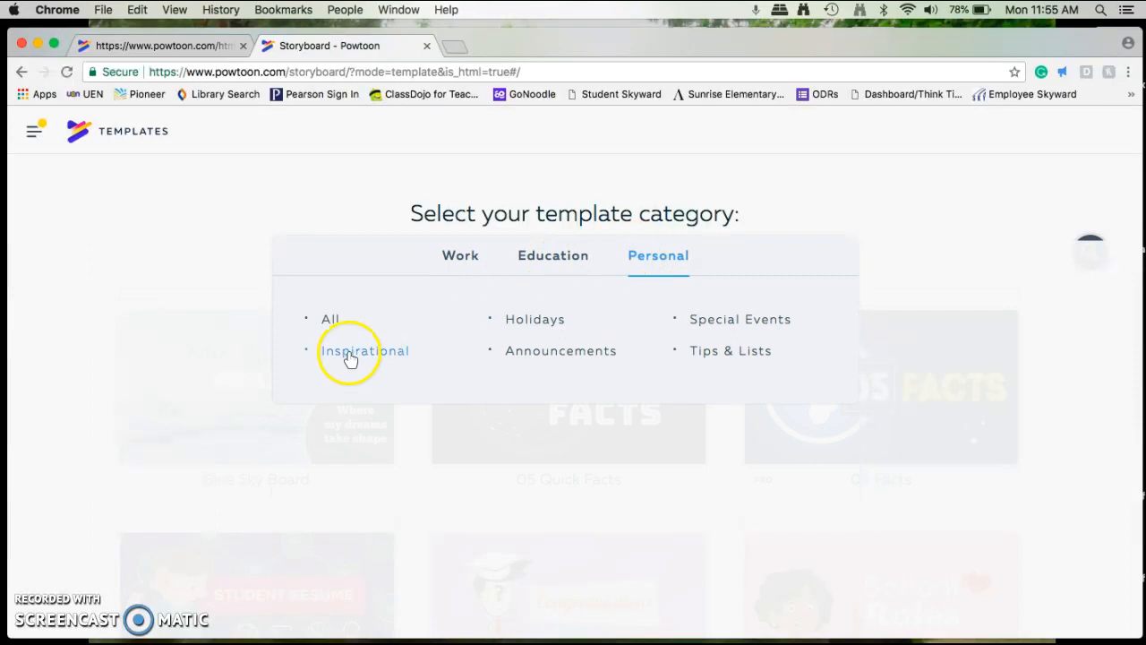
{"action": "left_click", "coordinate": [541, 260]}
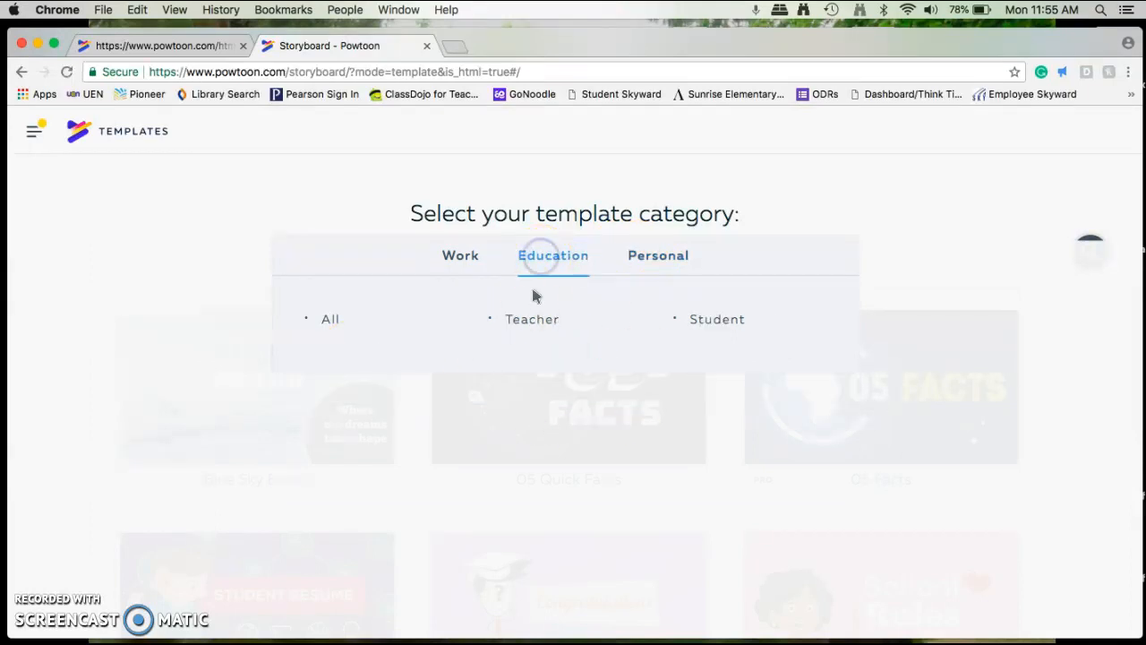
{"action": "left_click", "coordinate": [532, 321]}
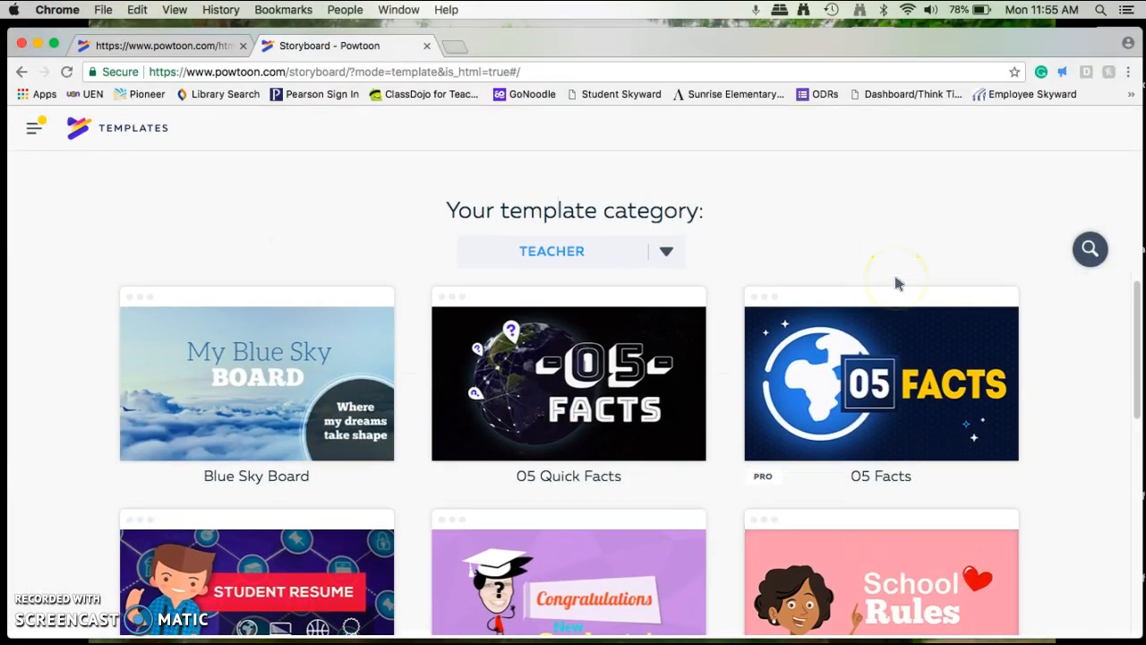
Create a Powtoon from the School Rules template and switch it from Quick Edit to Full Studio.
{"action": "scroll", "coordinate": [1128, 412], "scroll_direction": "down", "scroll_amount": 5}
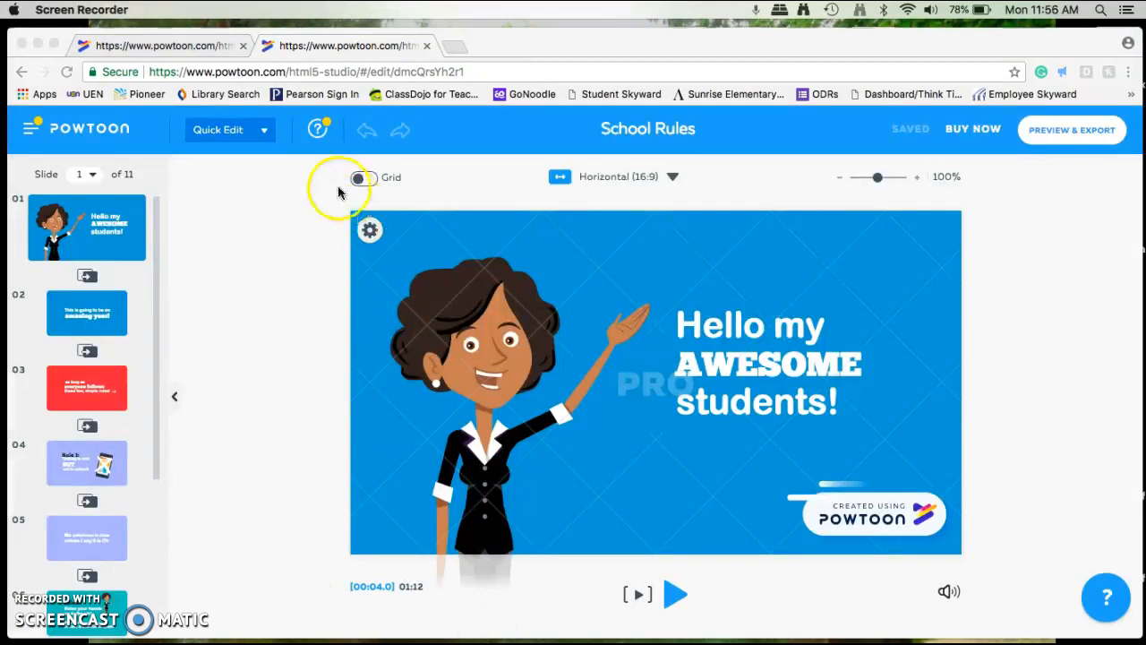
{"action": "left_click", "coordinate": [265, 133]}
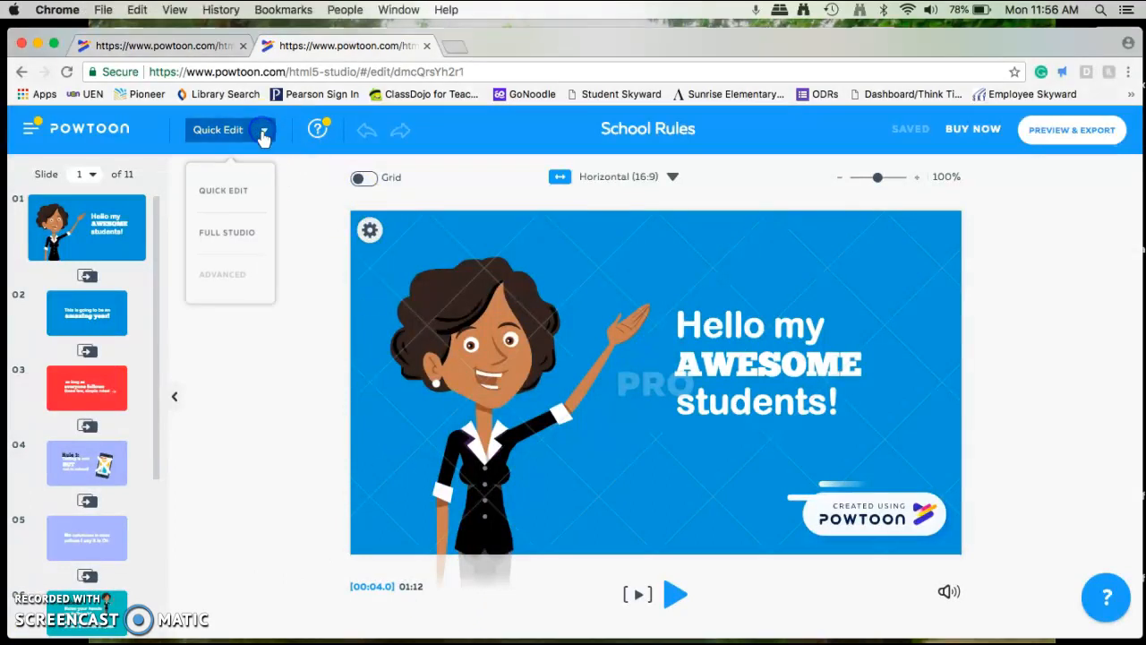
{"action": "left_click", "coordinate": [238, 229]}
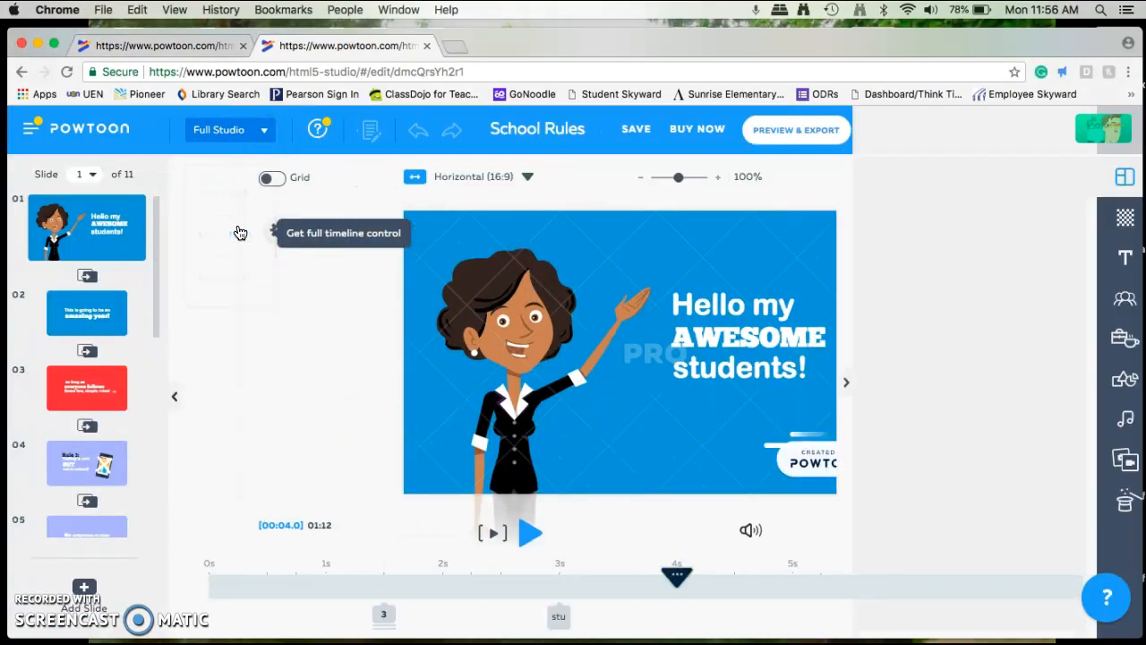
Preview slide 1 of the School Rules Powtoon on its own.
{"action": "left_click", "coordinate": [465, 485]}
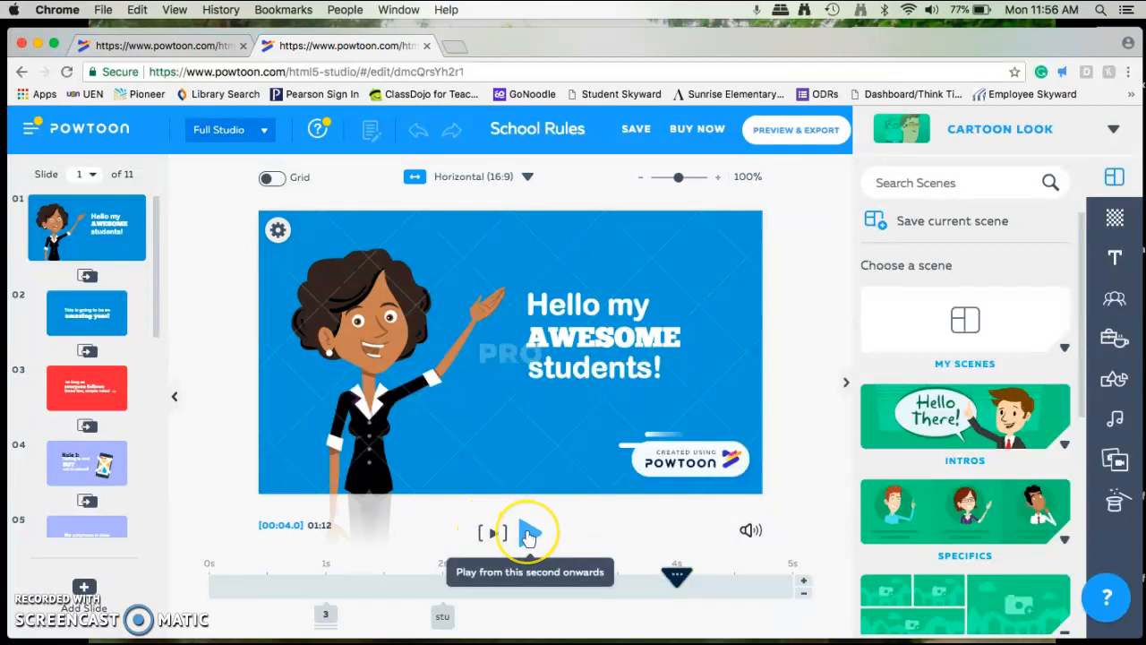
{"action": "left_click", "coordinate": [638, 573]}
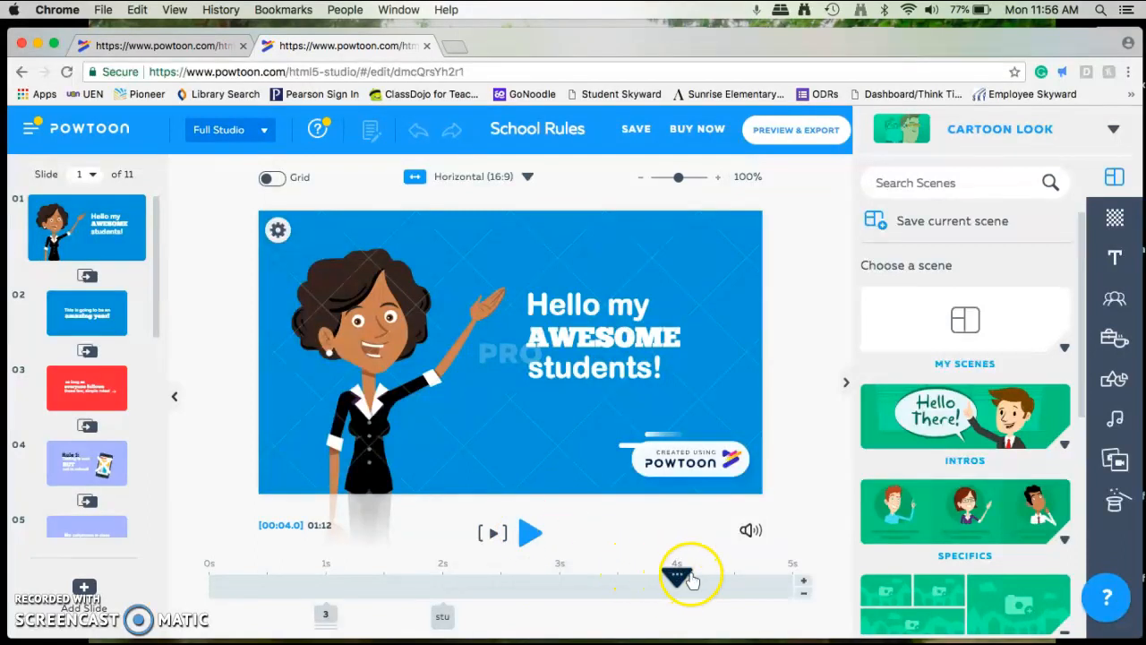
{"action": "left_click", "coordinate": [494, 534]}
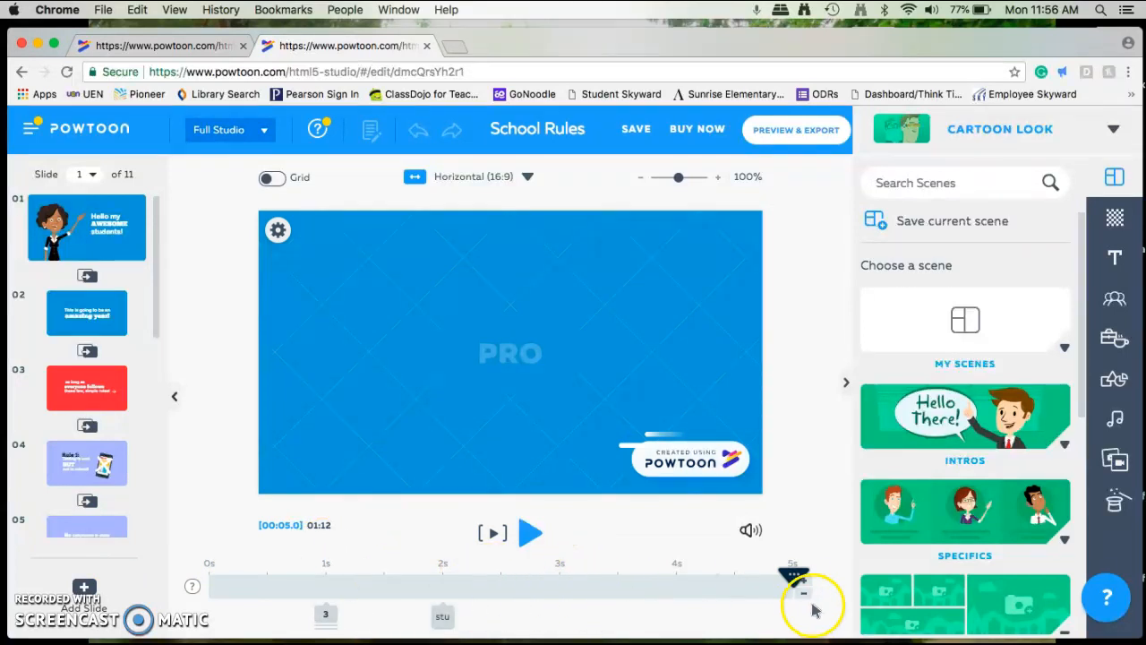
Separate the teacher character from the objects grouped at 1 s on slide 1's timeline and start her at 0.5 s.
{"action": "left_click_drag", "start_coordinate": [804, 576], "coordinate": [235, 569]}
{"action": "left_click_drag", "start_coordinate": [281, 577], "coordinate": [326, 573]}
{"action": "left_click", "coordinate": [329, 616]}
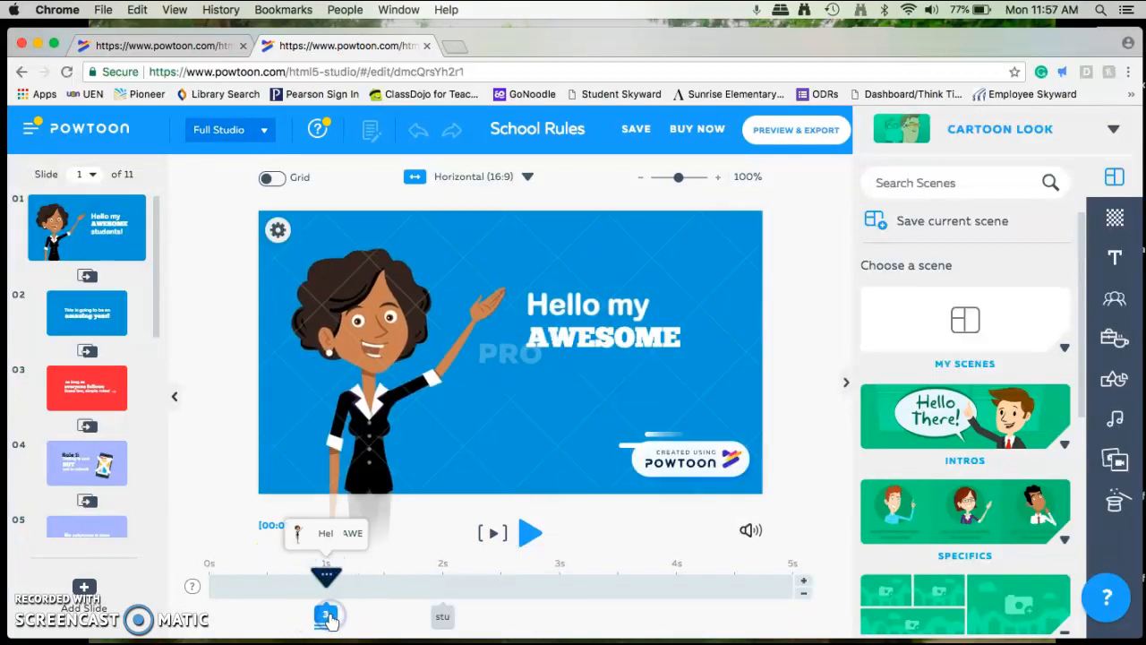
{"action": "left_click", "coordinate": [298, 535]}
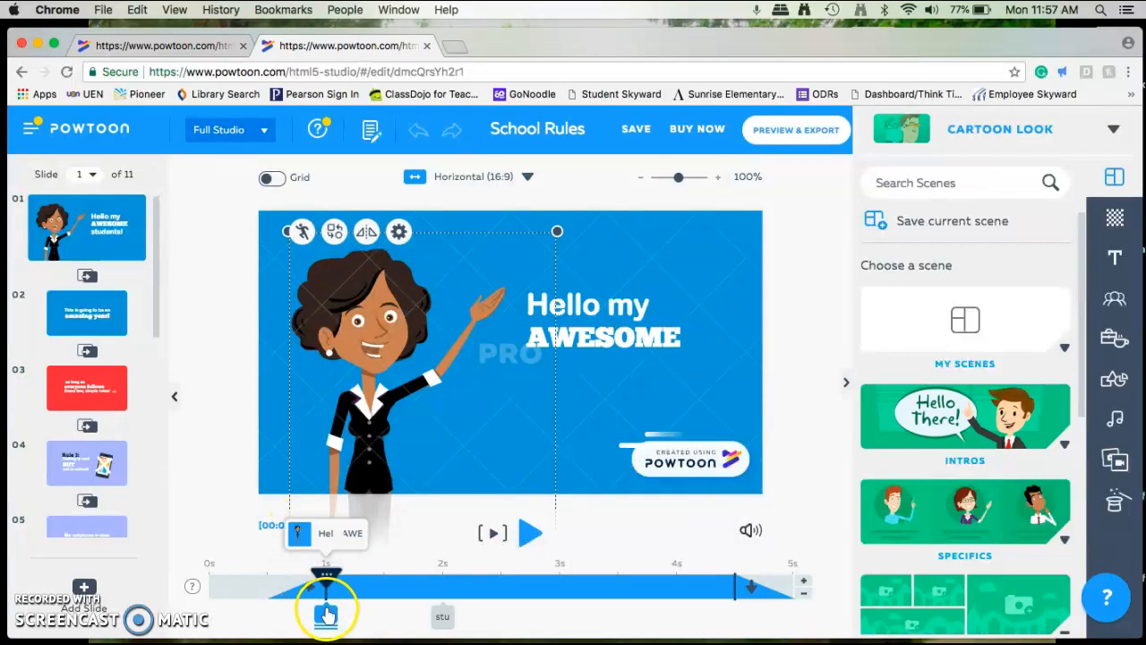
{"action": "left_click_drag", "start_coordinate": [304, 615], "coordinate": [278, 613]}
{"action": "mouse_move", "coordinate": [267, 622]}
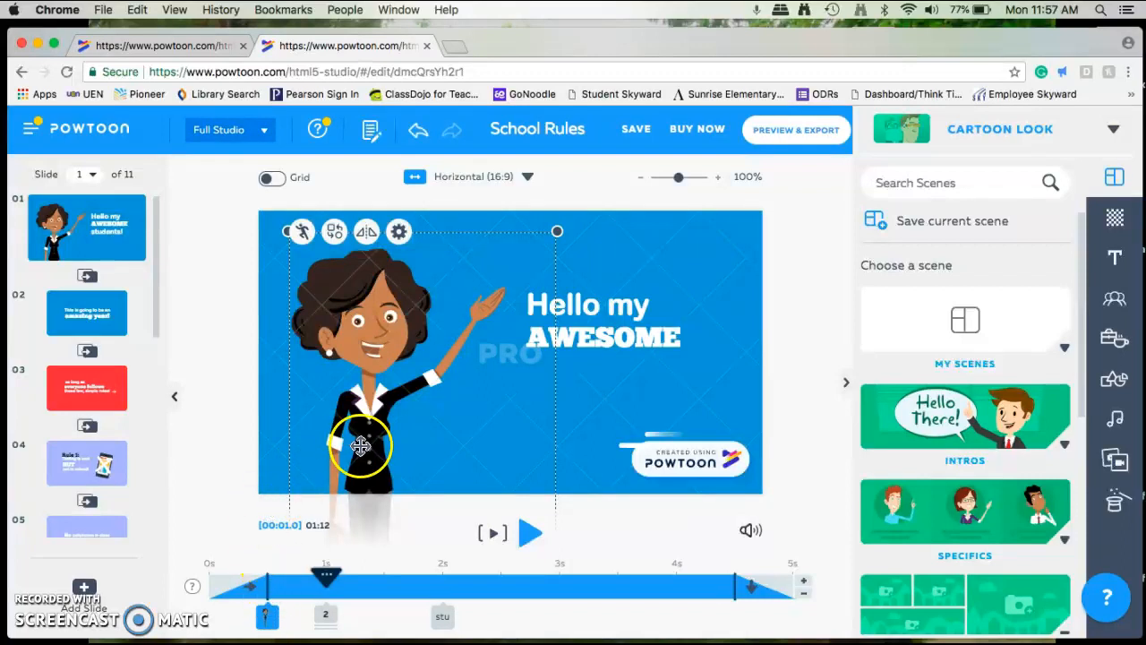
Try the Sad and Happy poses on slide 1's teacher character, and restore the Hello pose.
{"action": "left_click", "coordinate": [300, 233]}
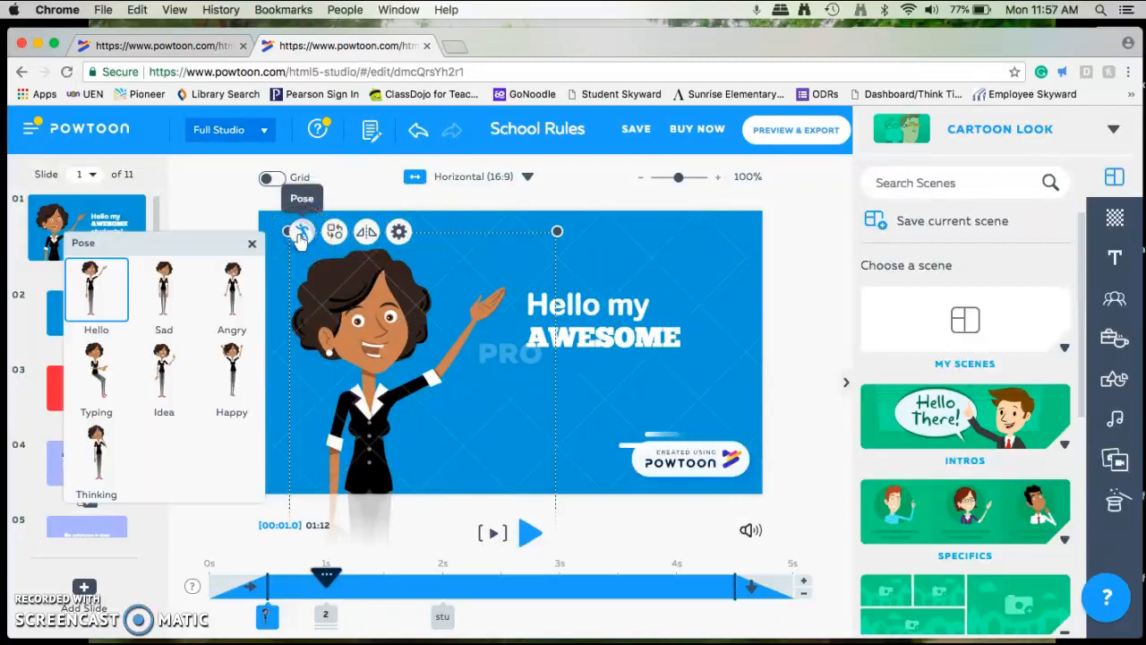
{"action": "left_click", "coordinate": [170, 289]}
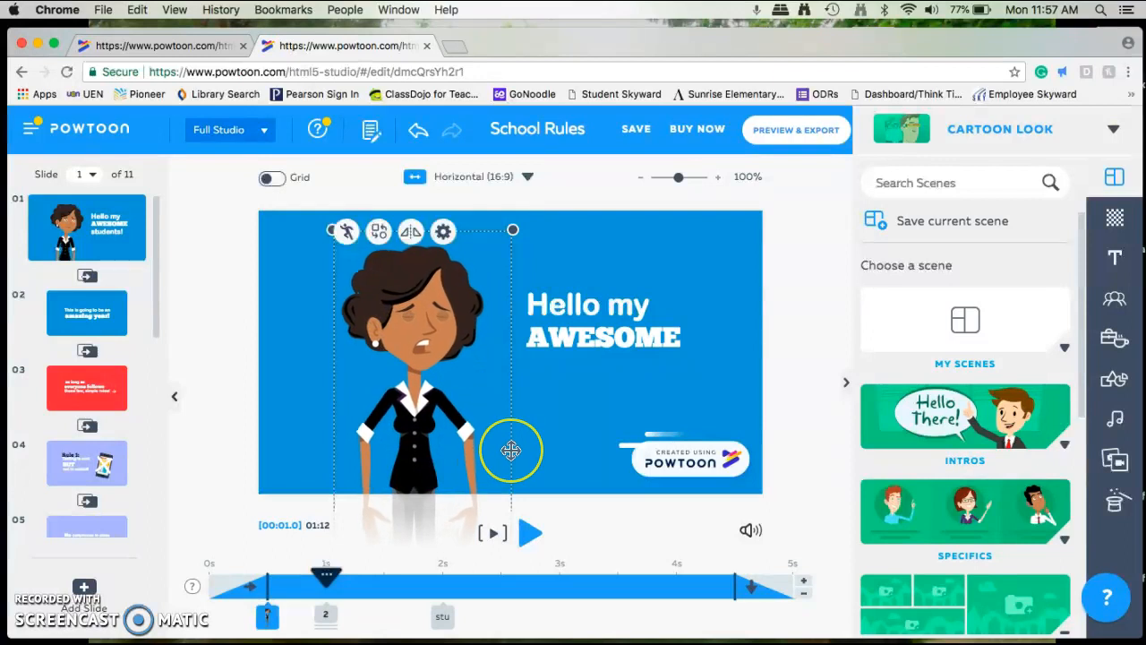
{"action": "left_click", "coordinate": [347, 231]}
{"action": "left_click", "coordinate": [185, 304]}
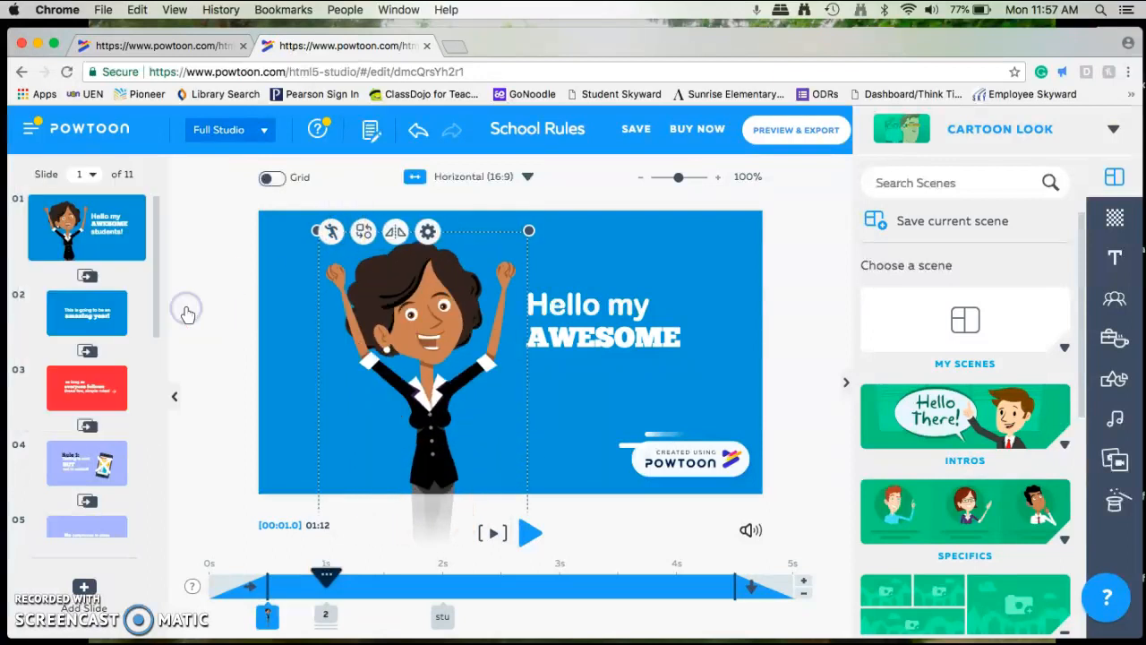
{"action": "left_click", "coordinate": [331, 231]}
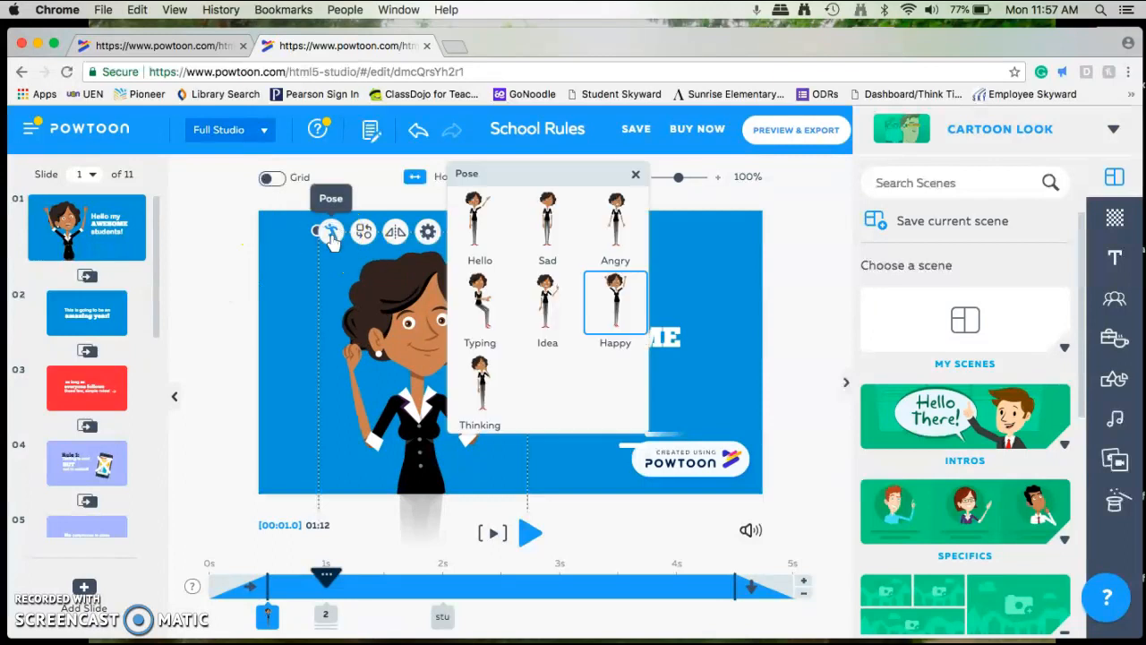
{"action": "left_click", "coordinate": [467, 220]}
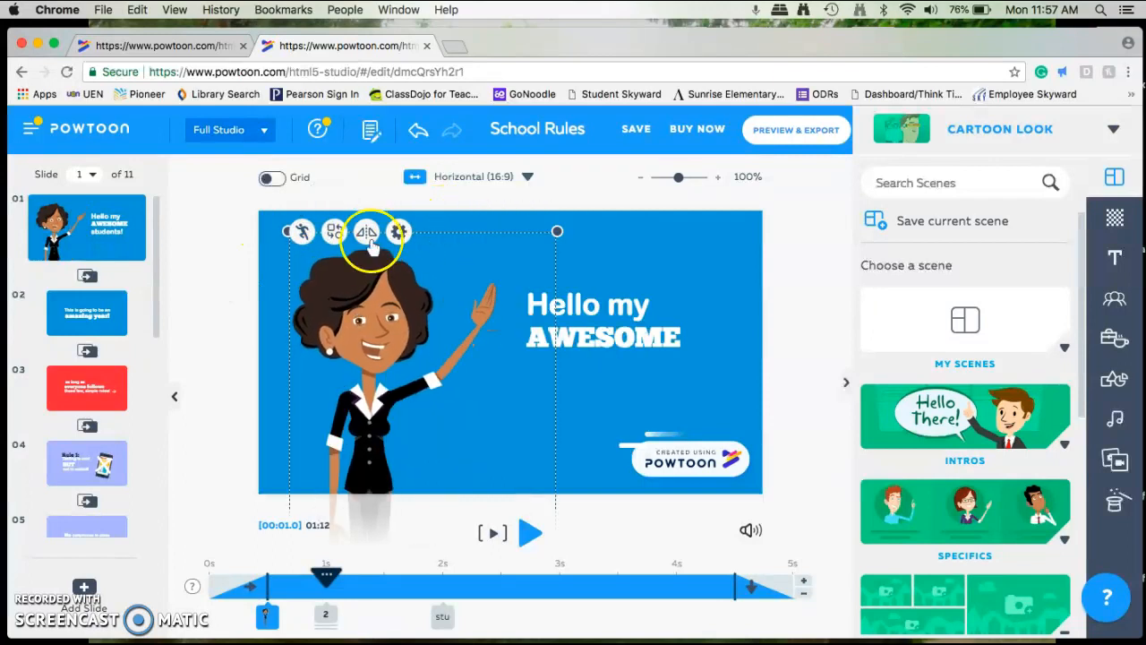
Set the pose of slide 1's teacher character to Typing.
{"action": "left_click", "coordinate": [303, 231]}
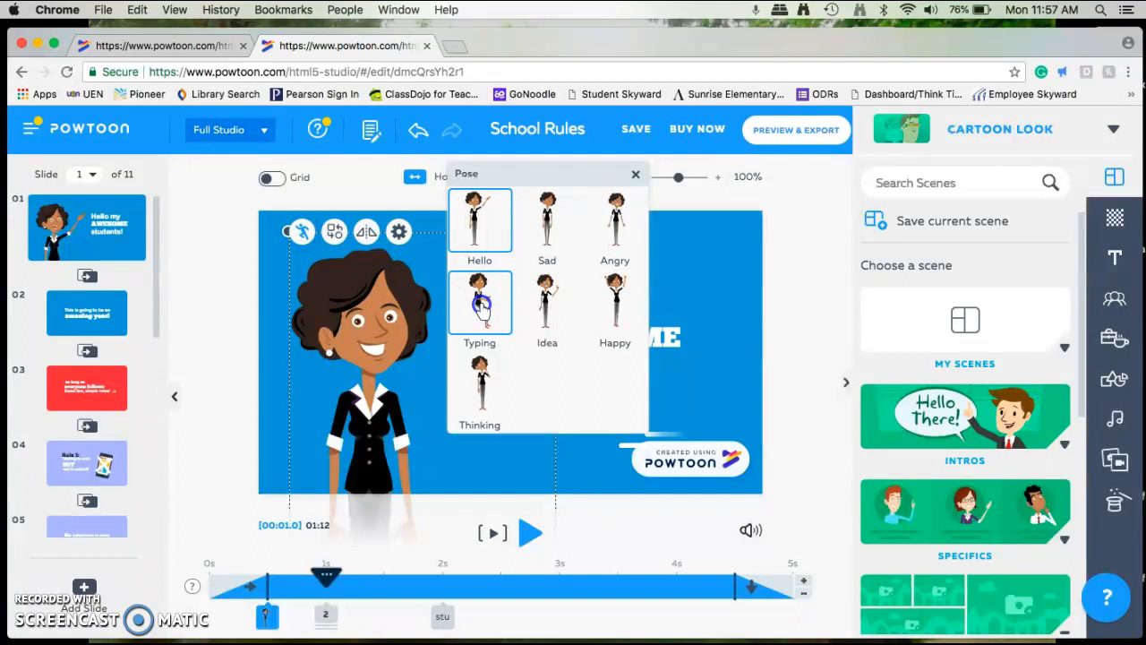
{"action": "left_click", "coordinate": [480, 306]}
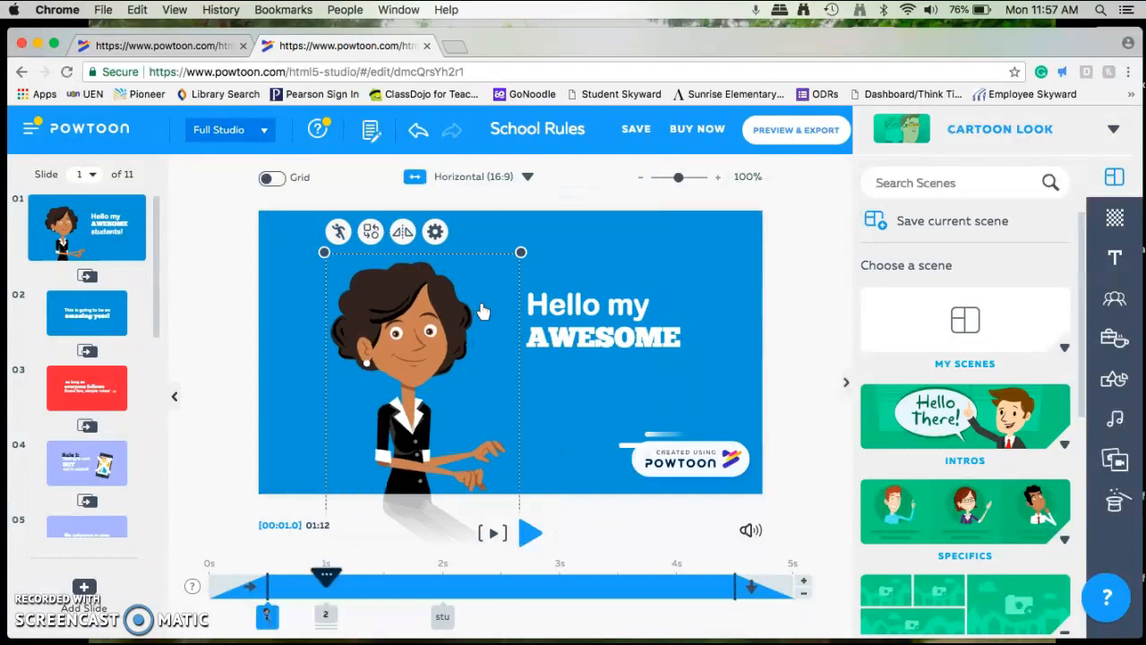